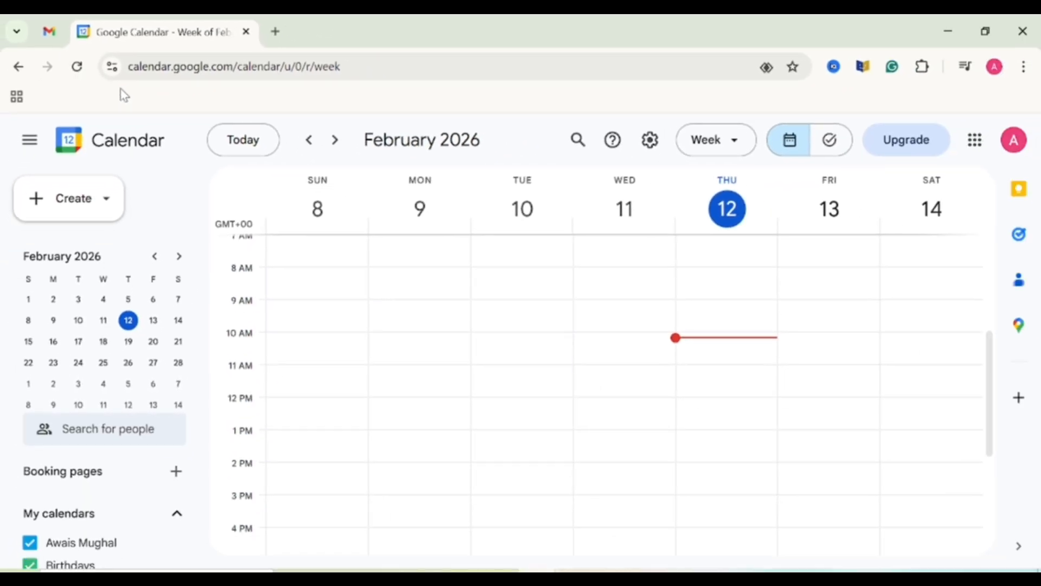
Step: Show the list of Google apps in a new browser tab and return to the calendar
{"action": "key", "text": "ctrl+t"}
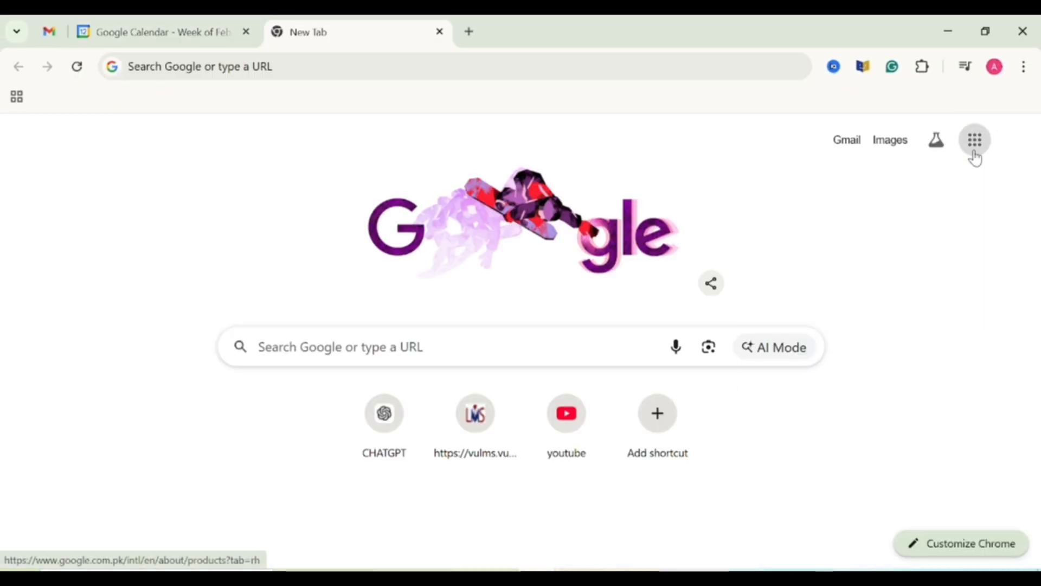
{"action": "left_click", "coordinate": [973, 154]}
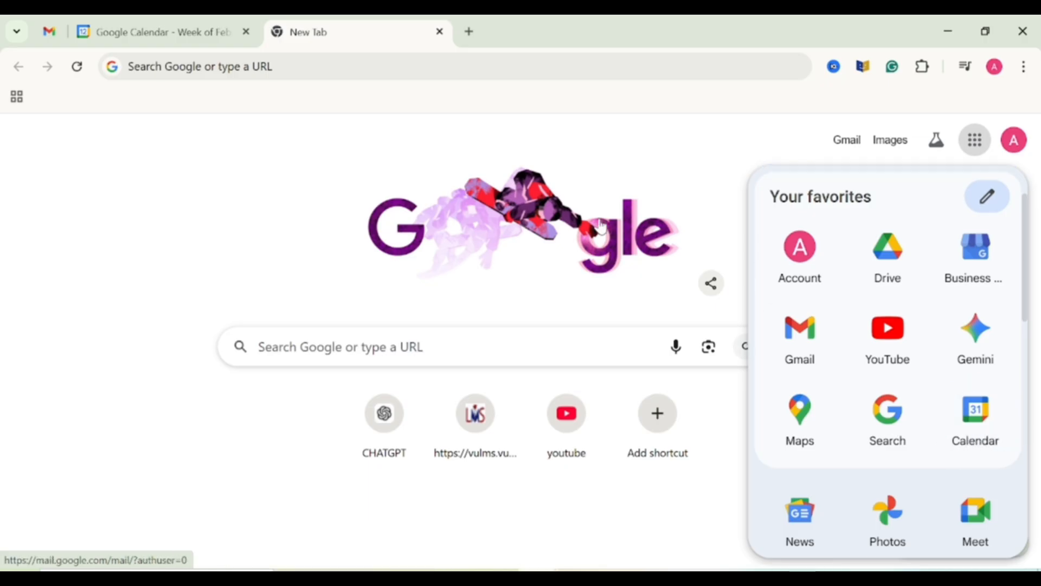
{"action": "left_click", "coordinate": [155, 32]}
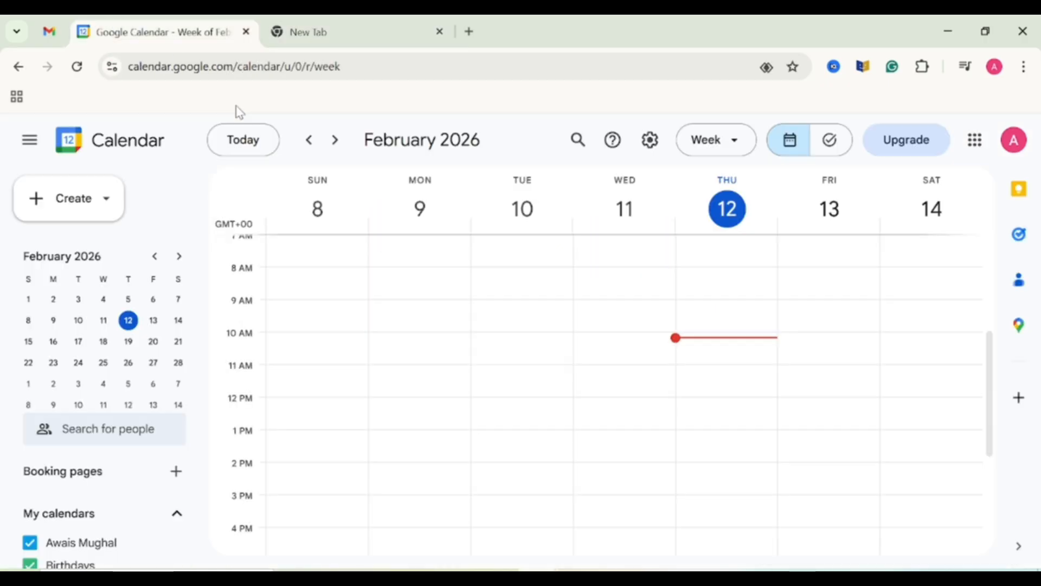
Step: Look over the week's hours, view the calendar by day and by month, and return to the week view
{"action": "scroll", "coordinate": [976, 427], "scroll_direction": "up", "scroll_amount": 5}
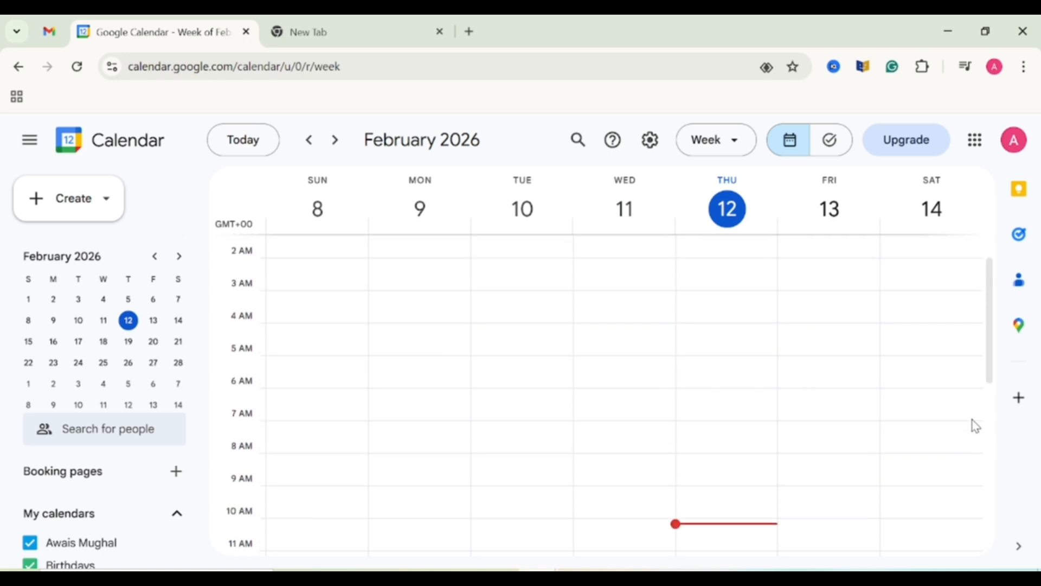
{"action": "scroll", "coordinate": [975, 425], "scroll_direction": "down", "scroll_amount": 10}
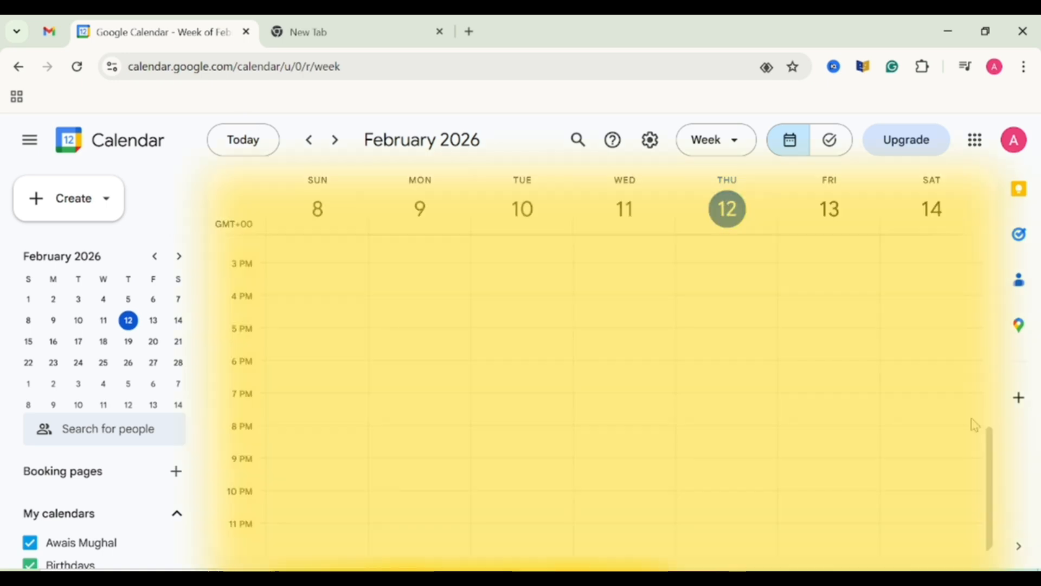
{"action": "left_click", "coordinate": [729, 142]}
{"action": "left_click", "coordinate": [754, 192]}
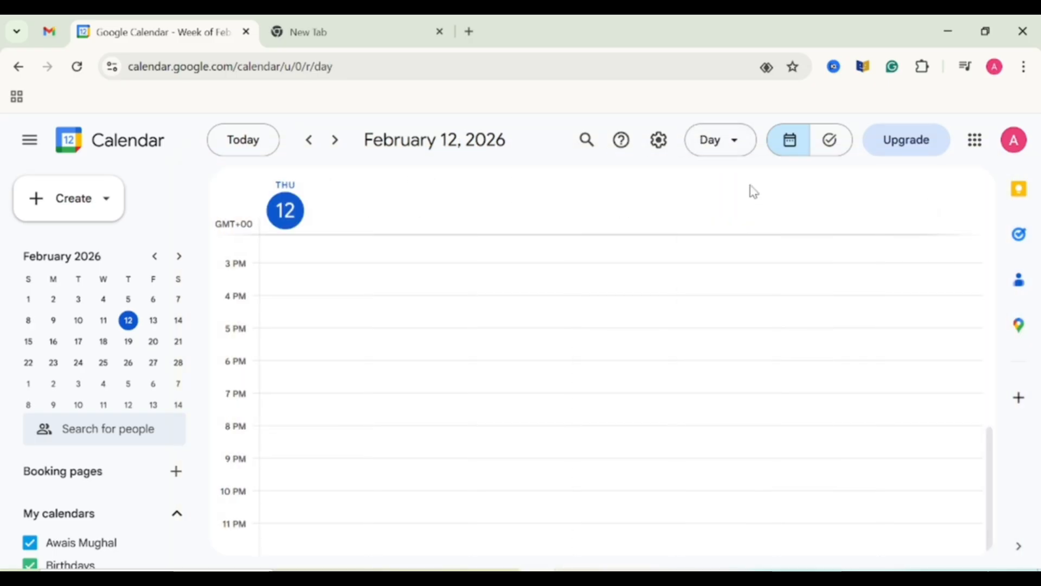
{"action": "left_click", "coordinate": [747, 142]}
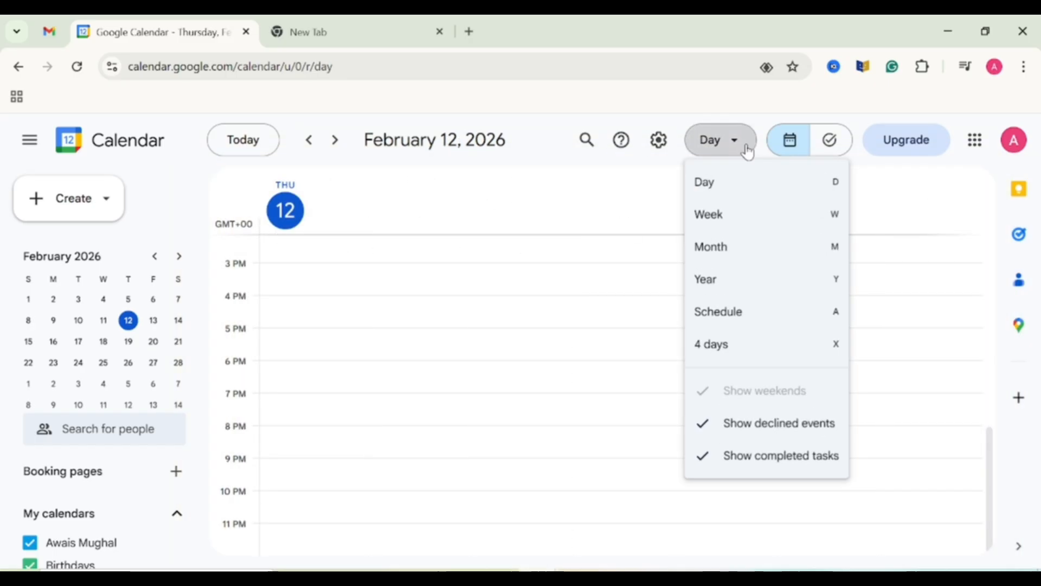
{"action": "left_click", "coordinate": [752, 251]}
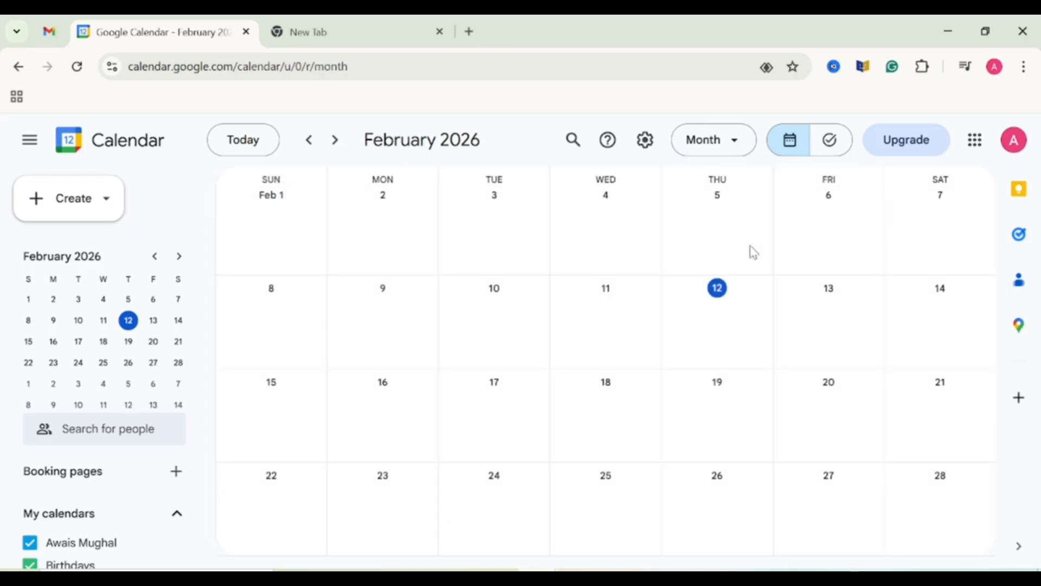
{"action": "left_click", "coordinate": [713, 139]}
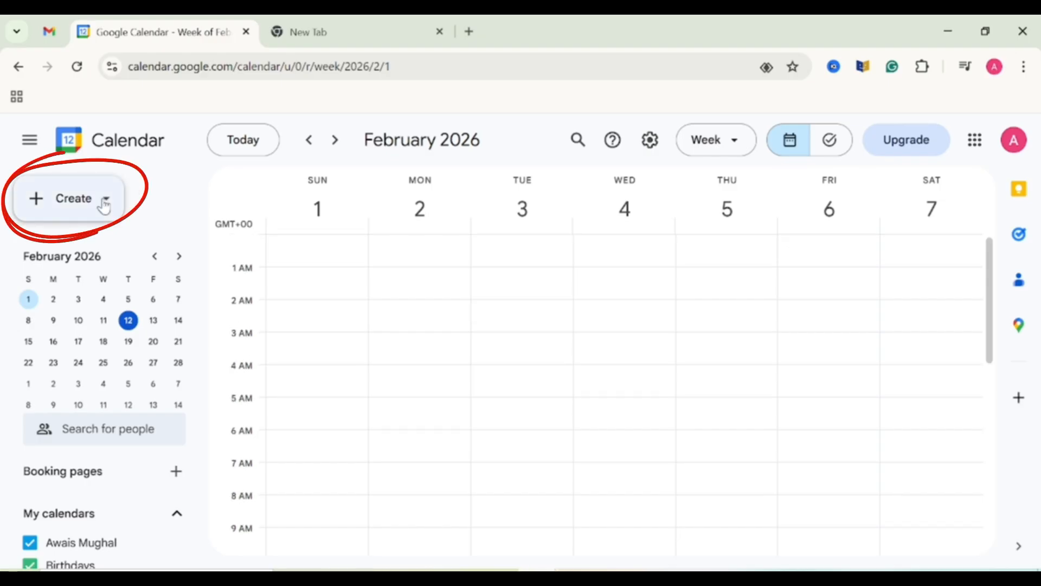
Step: Create a new calendar event titled "Team meeting"
{"action": "left_click", "coordinate": [104, 205]}
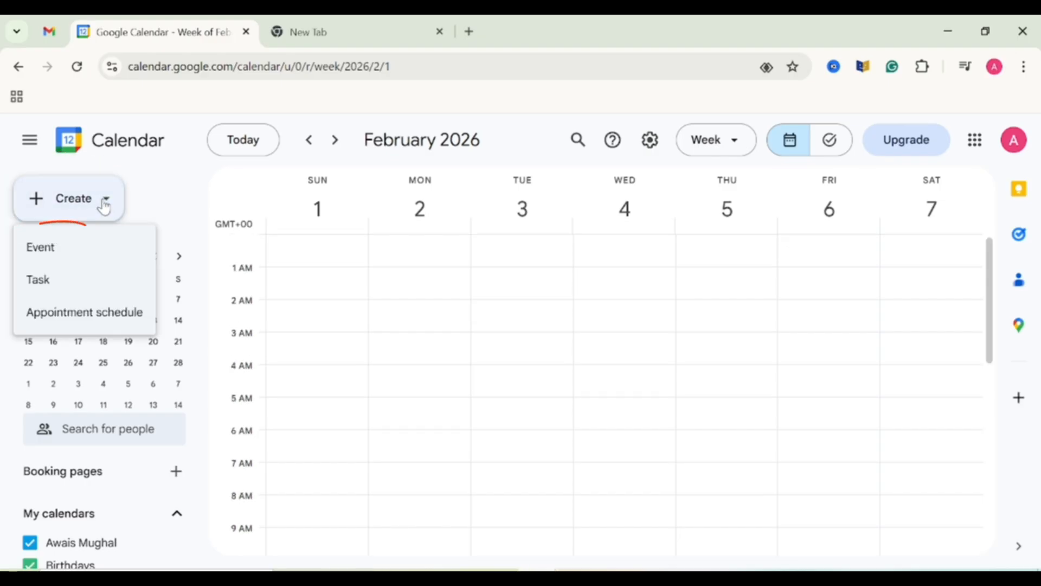
{"action": "left_click", "coordinate": [103, 247]}
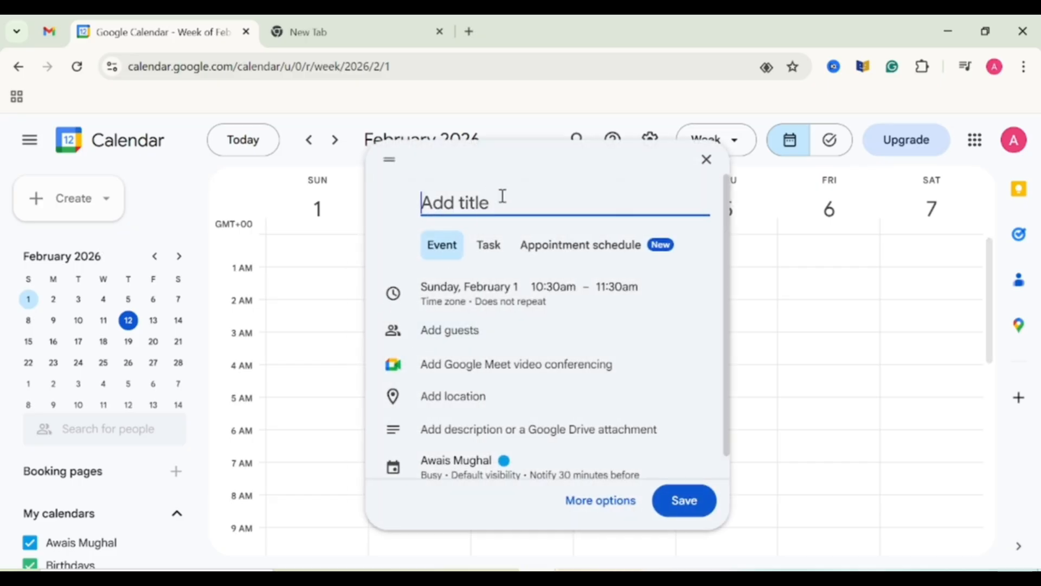
{"action": "type", "text": "Tea"}
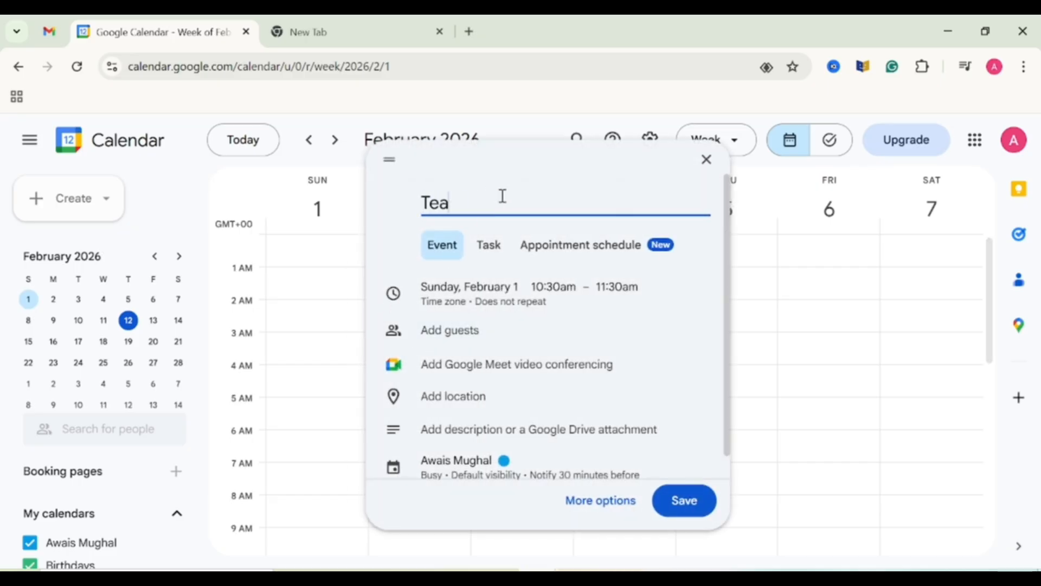
{"action": "type", "text": "m meeting"}
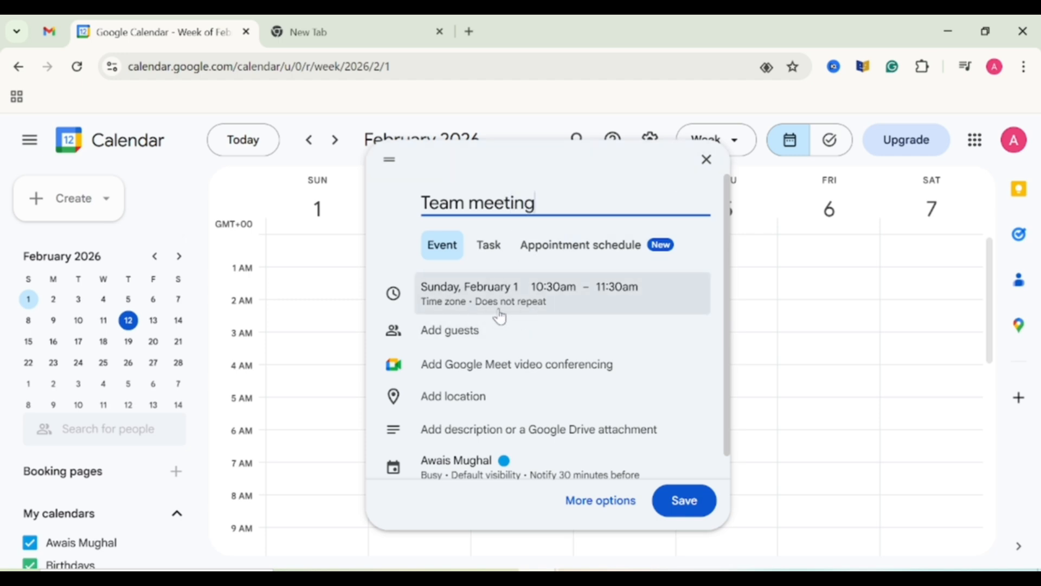
Step: Schedule the event for Friday, February 13, with an end time of 12:00pm
{"action": "left_click", "coordinate": [565, 311]}
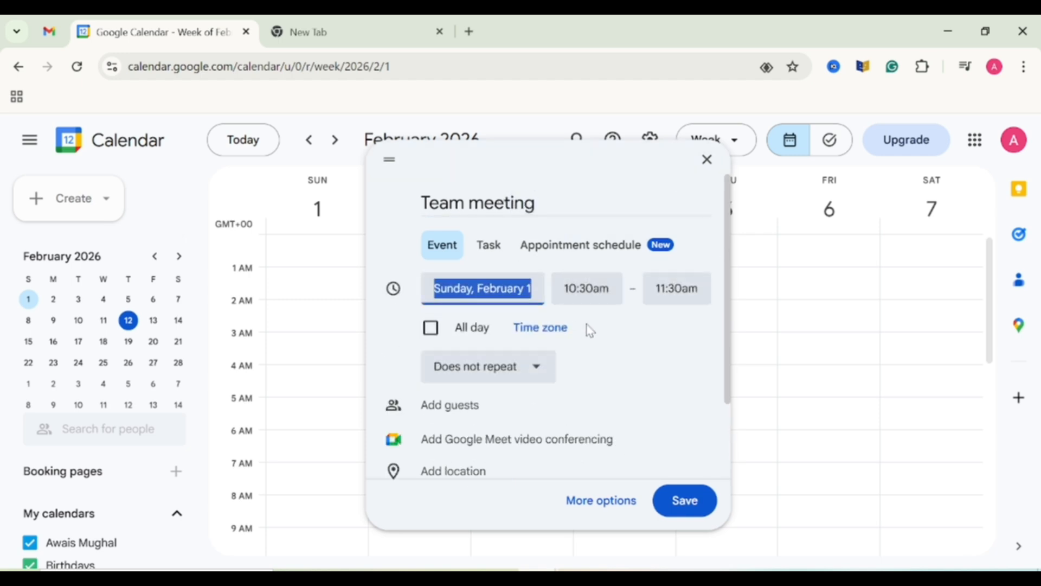
{"action": "left_click", "coordinate": [625, 339]}
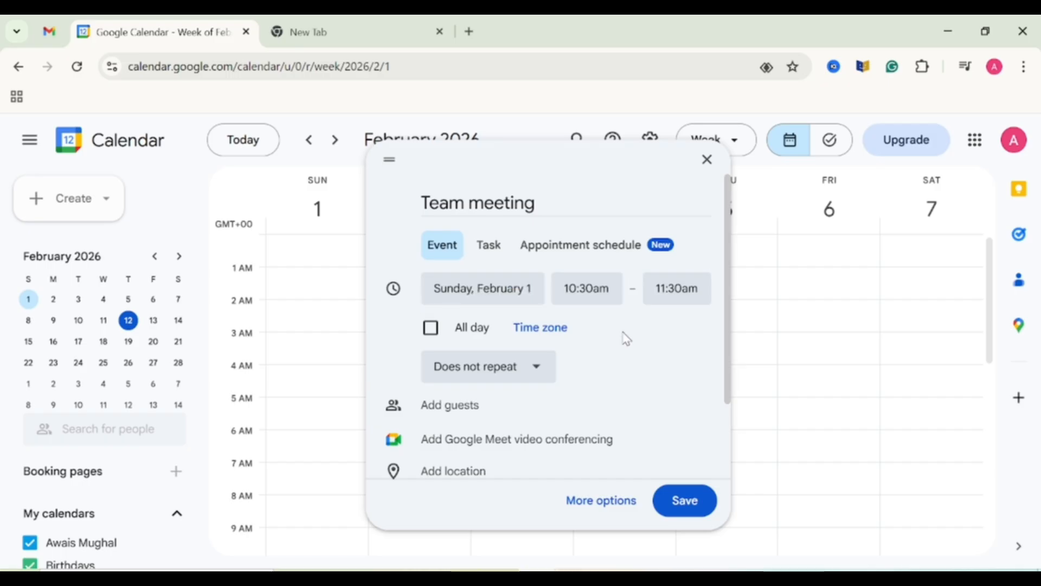
{"action": "left_click", "coordinate": [509, 296]}
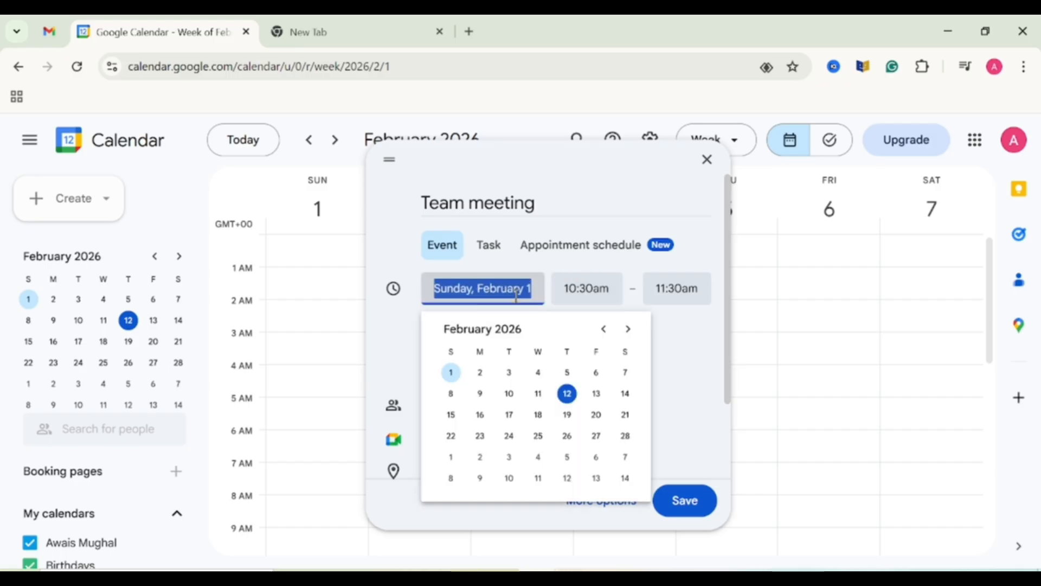
{"action": "left_click", "coordinate": [596, 393]}
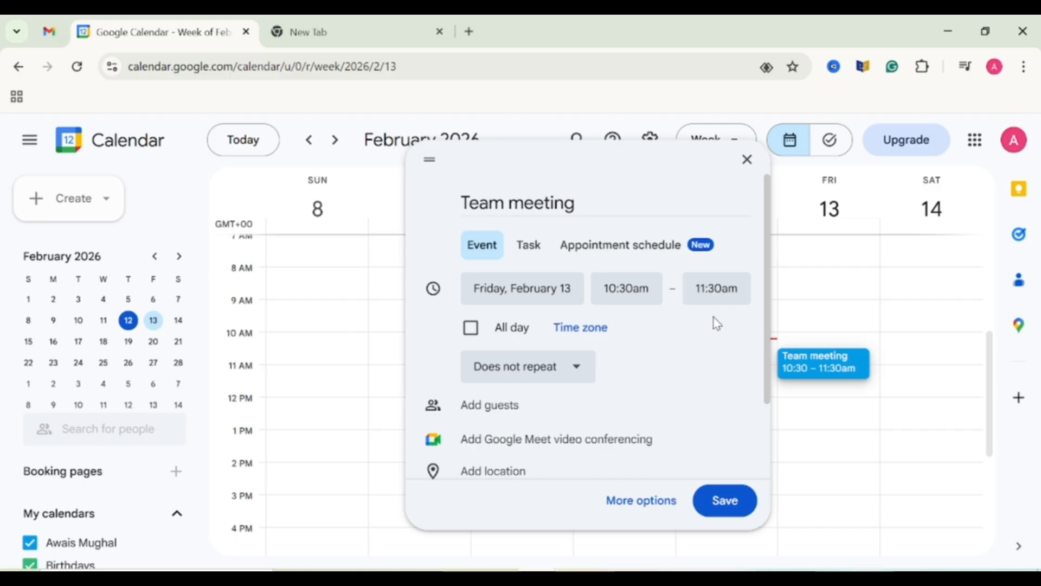
{"action": "left_click", "coordinate": [707, 286]}
{"action": "left_click", "coordinate": [734, 426]}
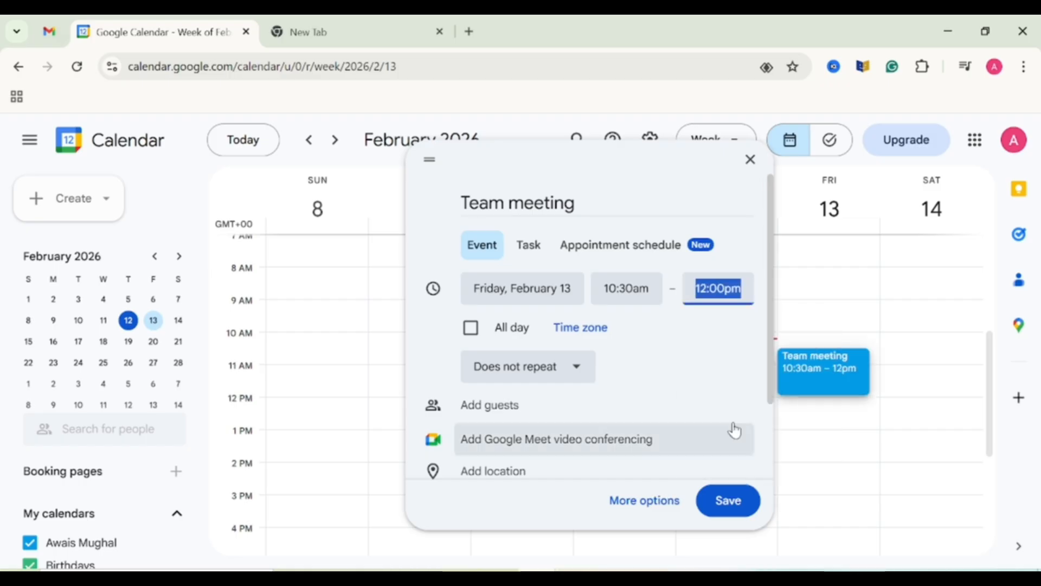
Step: Add AshTech Solutions as a guest of the event and dismiss the tip about Meet call settings
{"action": "scroll", "coordinate": [716, 352], "scroll_direction": "down", "scroll_amount": 2}
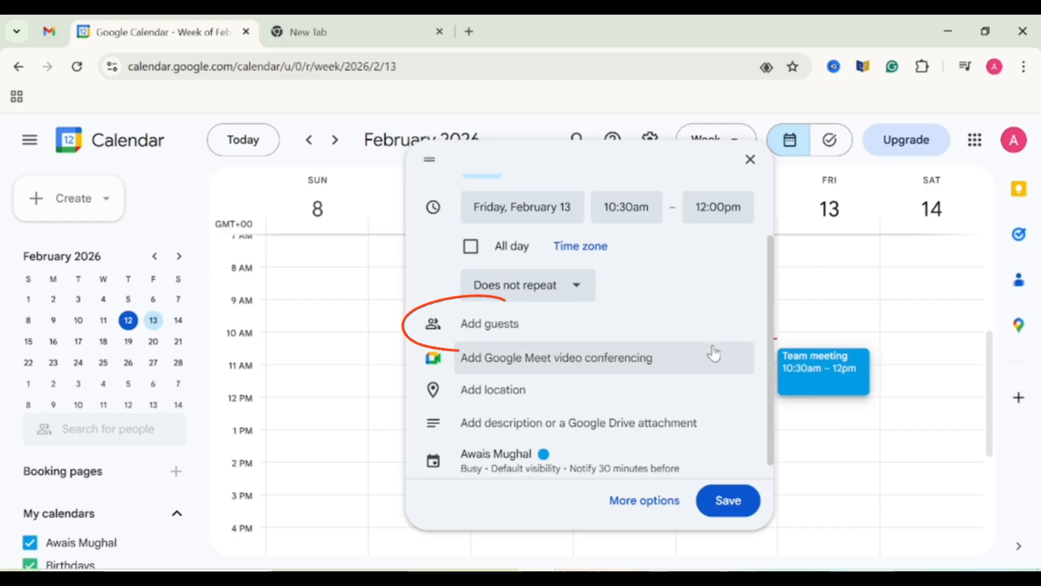
{"action": "left_click", "coordinate": [519, 335]}
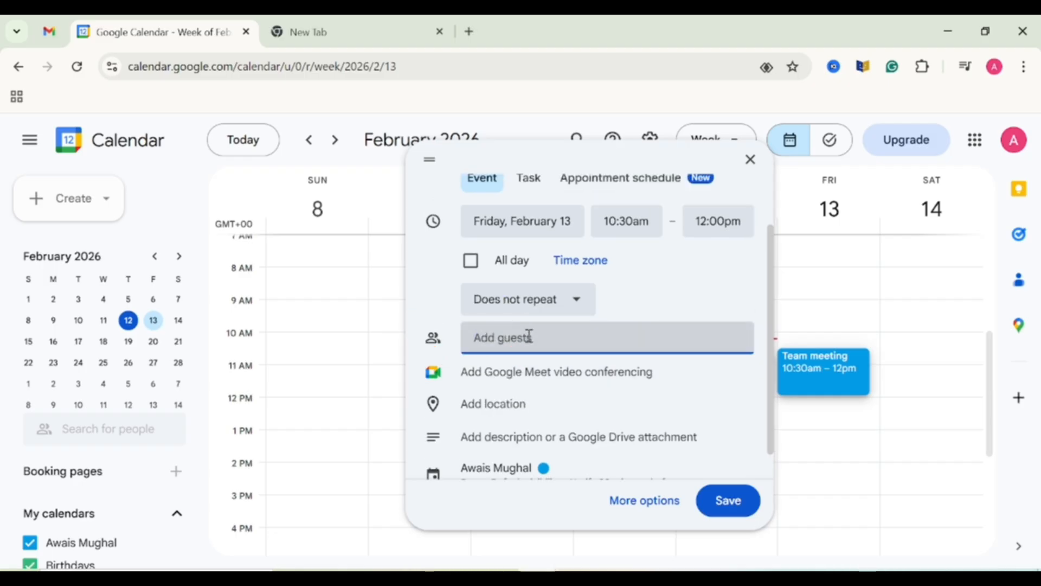
{"action": "type", "text": "as"}
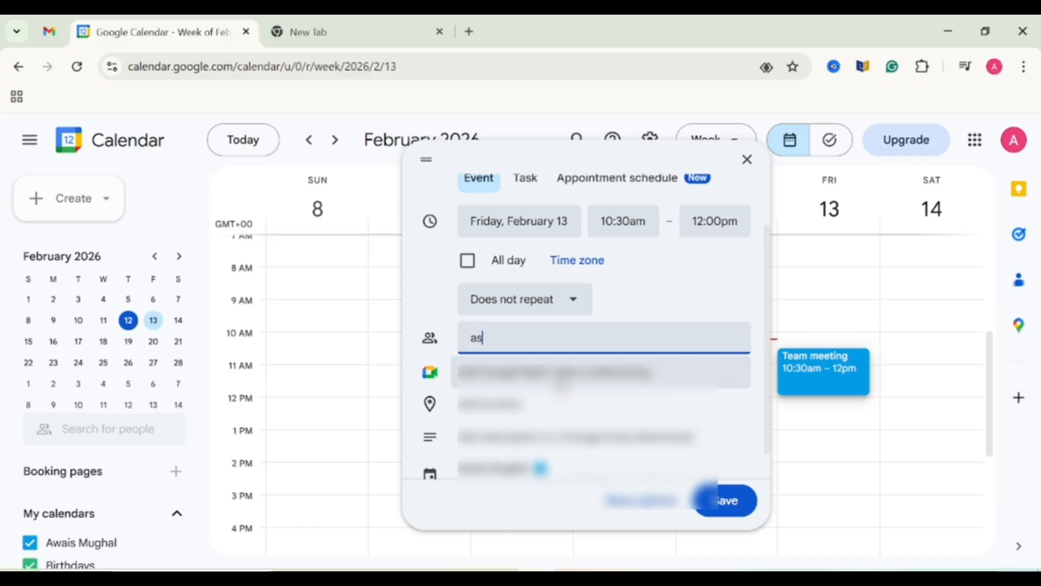
{"action": "left_click", "coordinate": [560, 376]}
{"action": "scroll", "coordinate": [543, 423], "scroll_direction": "down", "scroll_amount": 2}
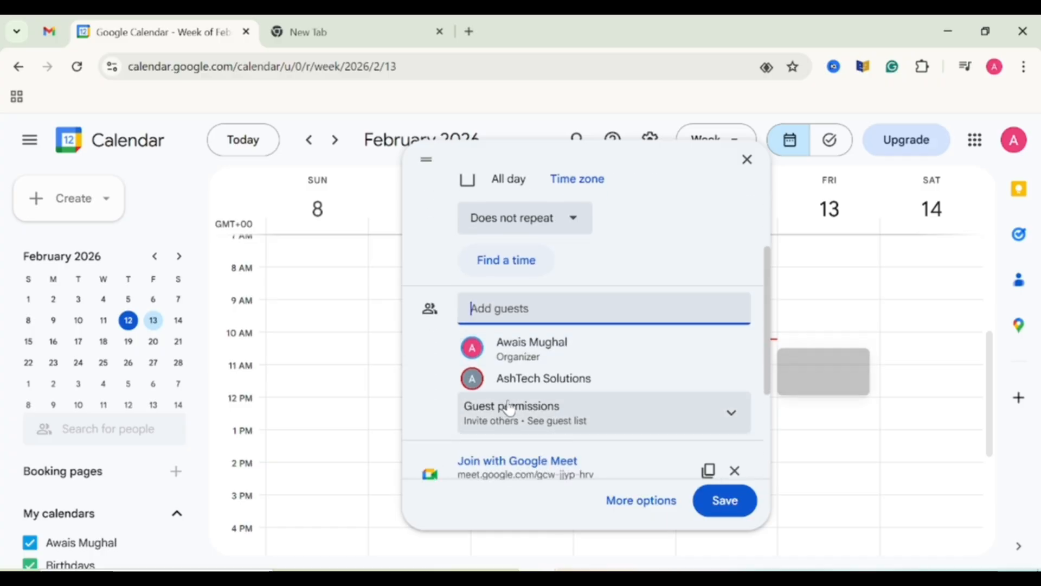
{"action": "left_click", "coordinate": [356, 548]}
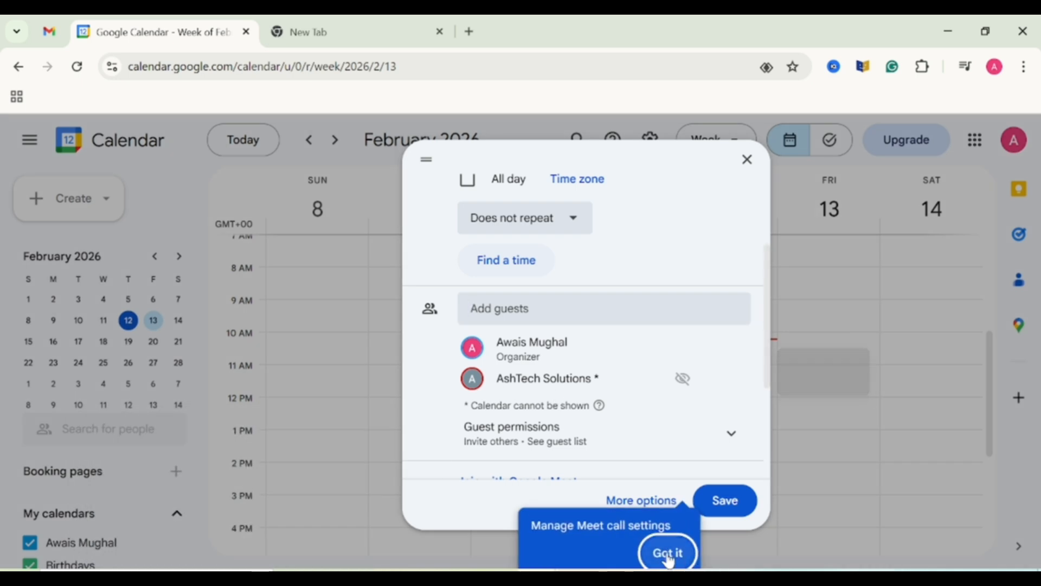
{"action": "left_click", "coordinate": [668, 553]}
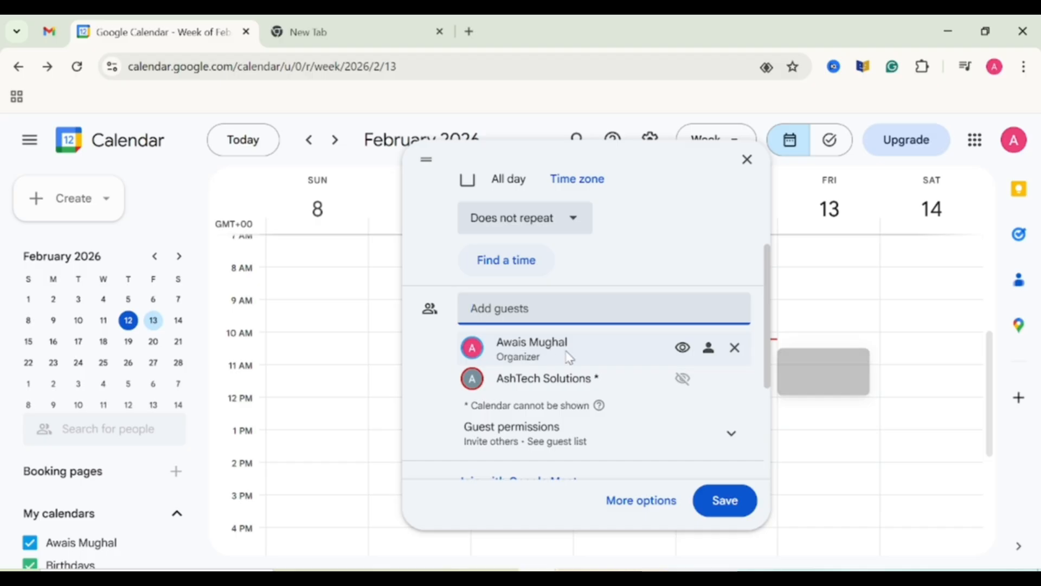
Step: Expand the guest permissions and turn off the permission to invite others
{"action": "scroll", "coordinate": [609, 302], "scroll_direction": "down", "scroll_amount": 2}
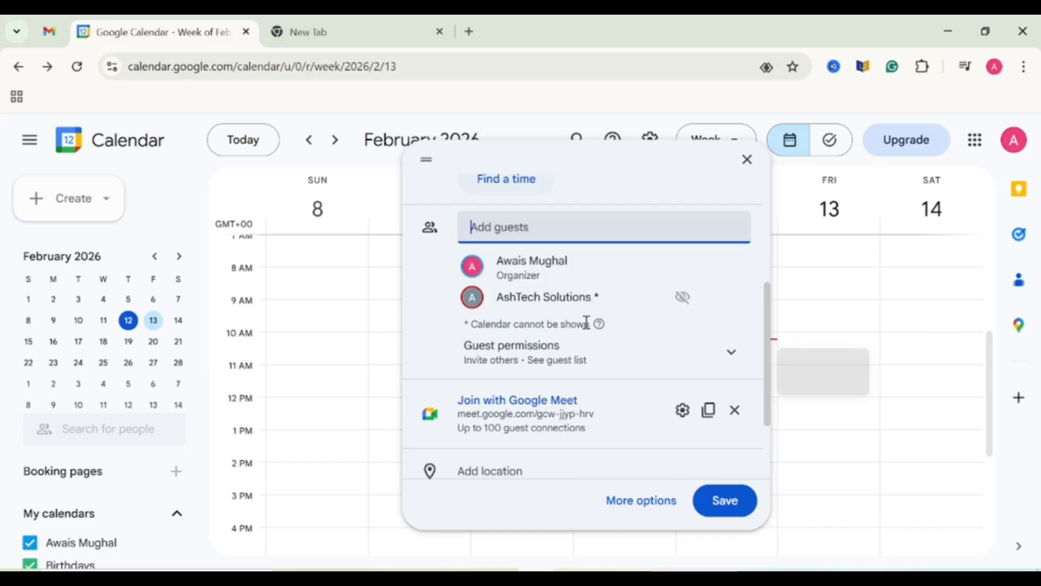
{"action": "left_click", "coordinate": [716, 355]}
{"action": "scroll", "coordinate": [621, 356], "scroll_direction": "down", "scroll_amount": 2}
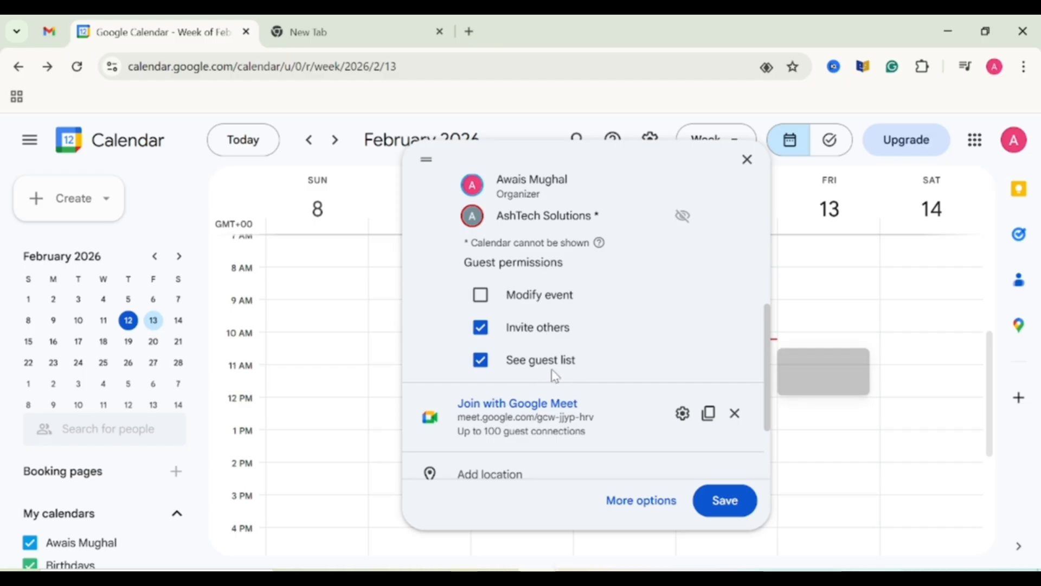
{"action": "scroll", "coordinate": [554, 375], "scroll_direction": "up", "scroll_amount": 1}
{"action": "scroll", "coordinate": [551, 377], "scroll_direction": "down", "scroll_amount": 1}
{"action": "left_click", "coordinate": [482, 334]}
{"action": "scroll", "coordinate": [651, 336], "scroll_direction": "up", "scroll_amount": 2}
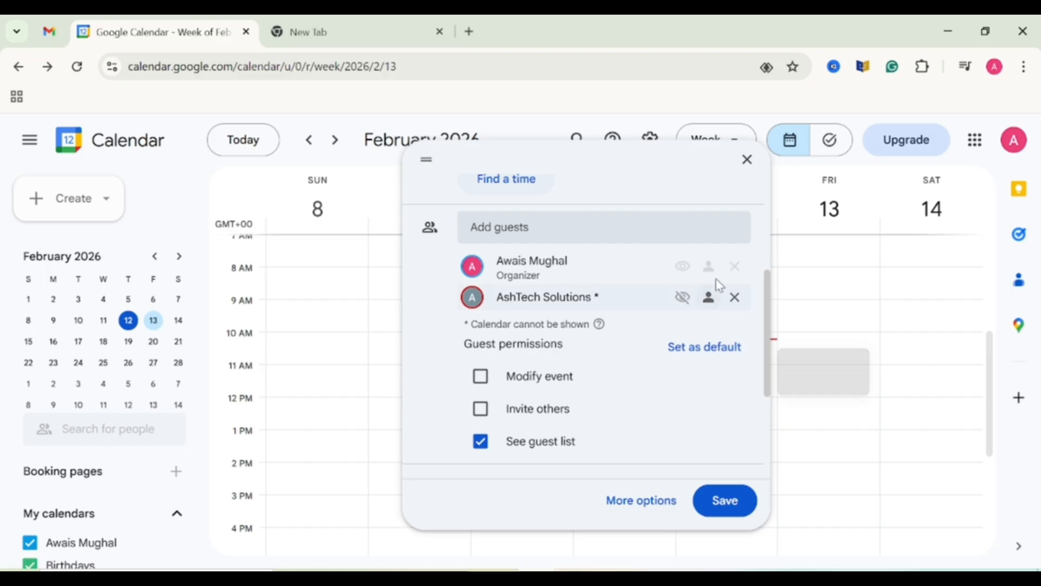
Step: Set the event's location to "Meeting Room"
{"action": "scroll", "coordinate": [715, 374], "scroll_direction": "down", "scroll_amount": 3}
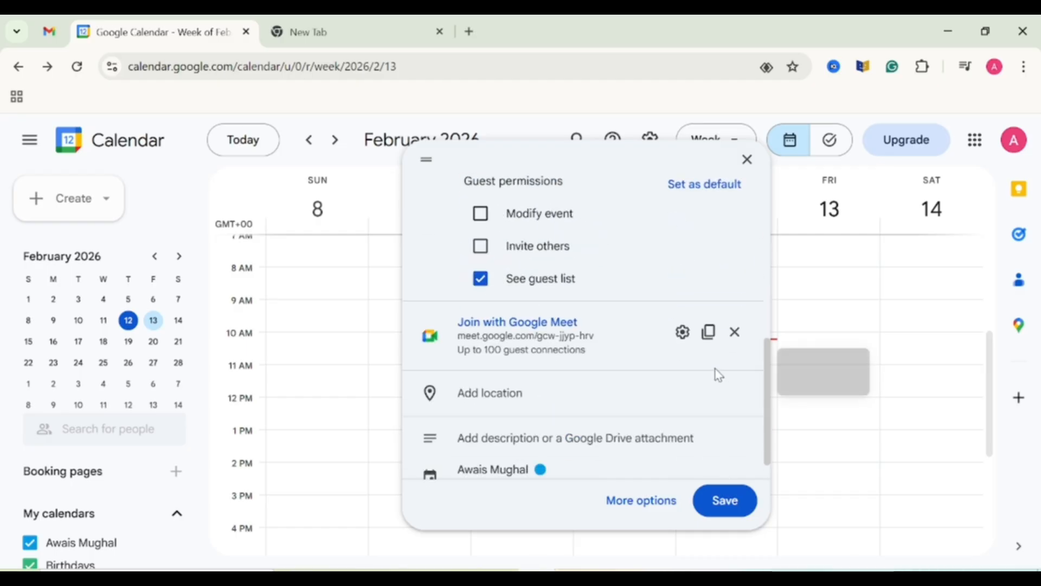
{"action": "scroll", "coordinate": [715, 368], "scroll_direction": "down", "scroll_amount": 1}
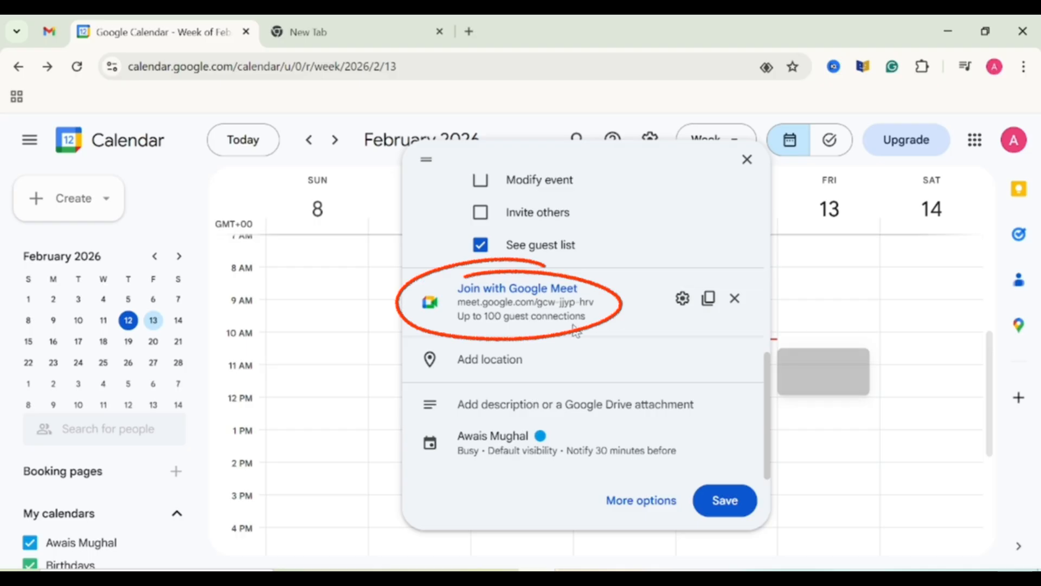
{"action": "left_click", "coordinate": [496, 360]}
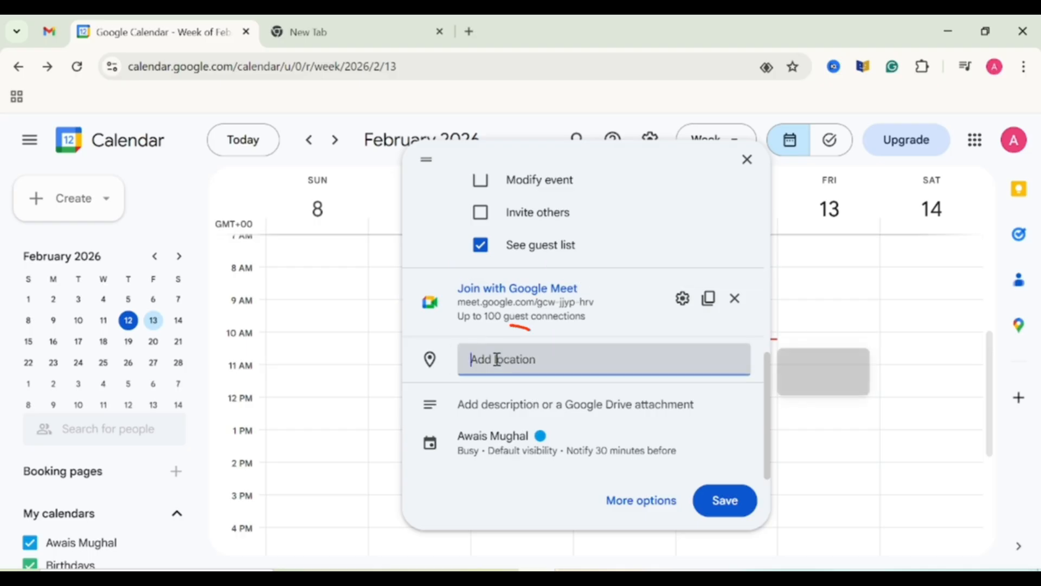
{"action": "type", "text": "M"}
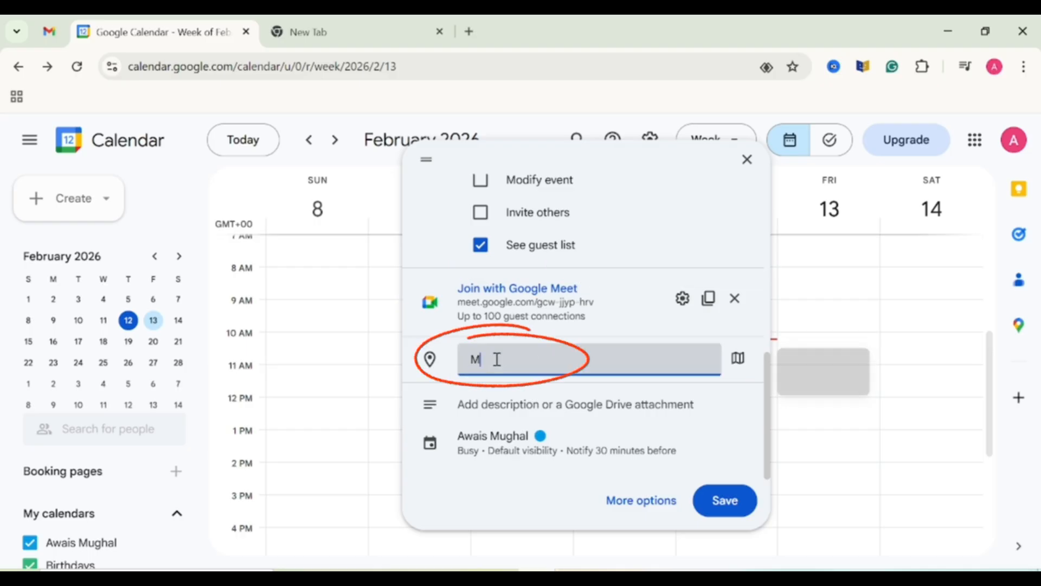
{"action": "type", "text": "eeting Room"}
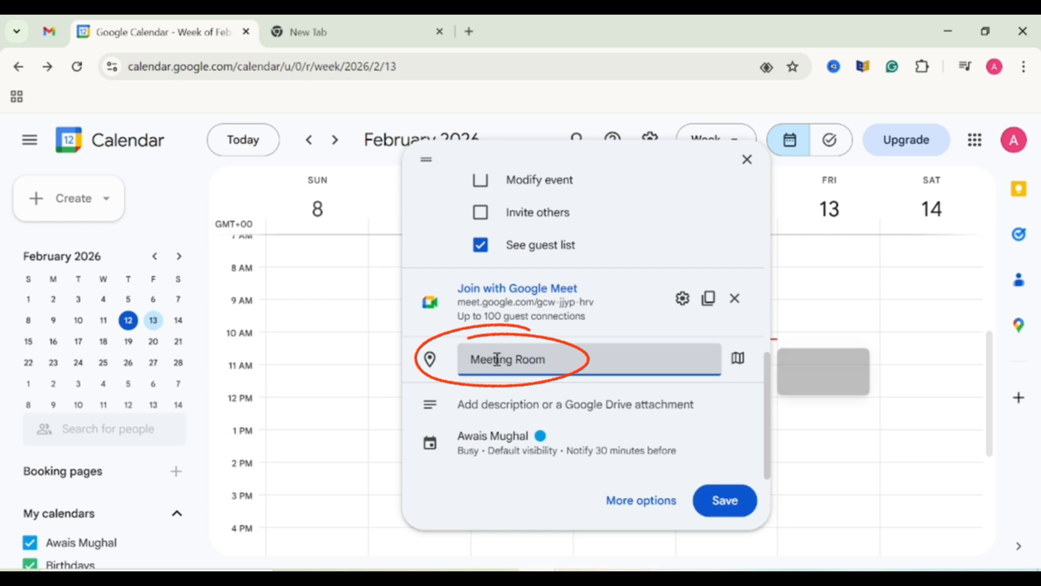
{"action": "left_click", "coordinate": [420, 396]}
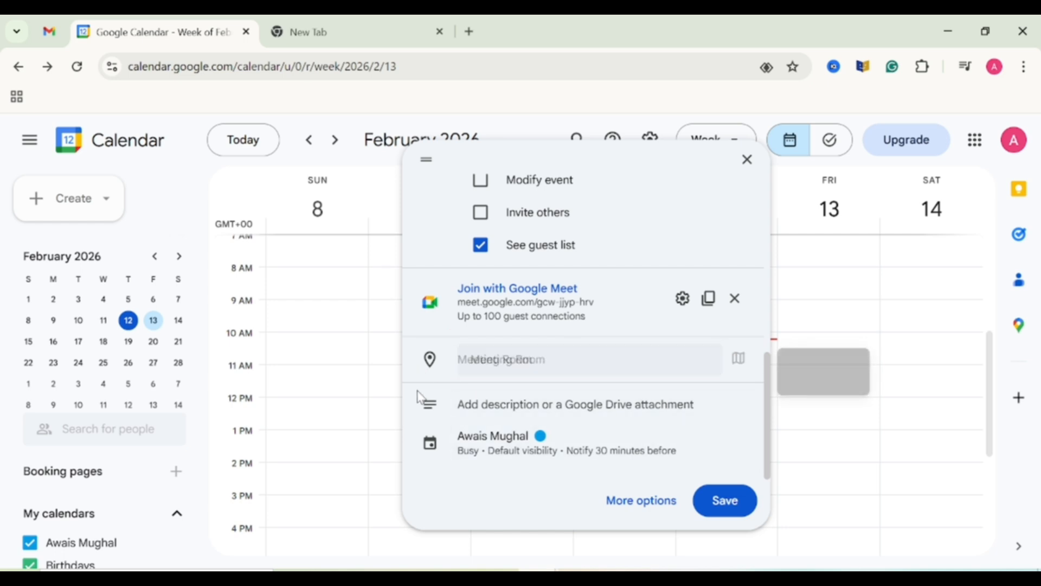
{"action": "left_click", "coordinate": [534, 409]}
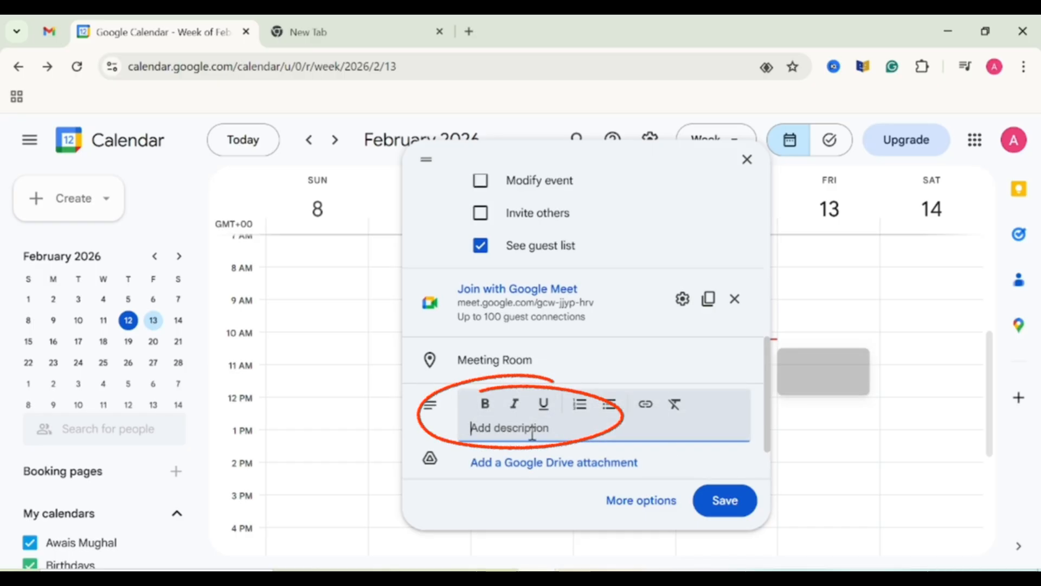
{"action": "type", "text": "https://goog"}
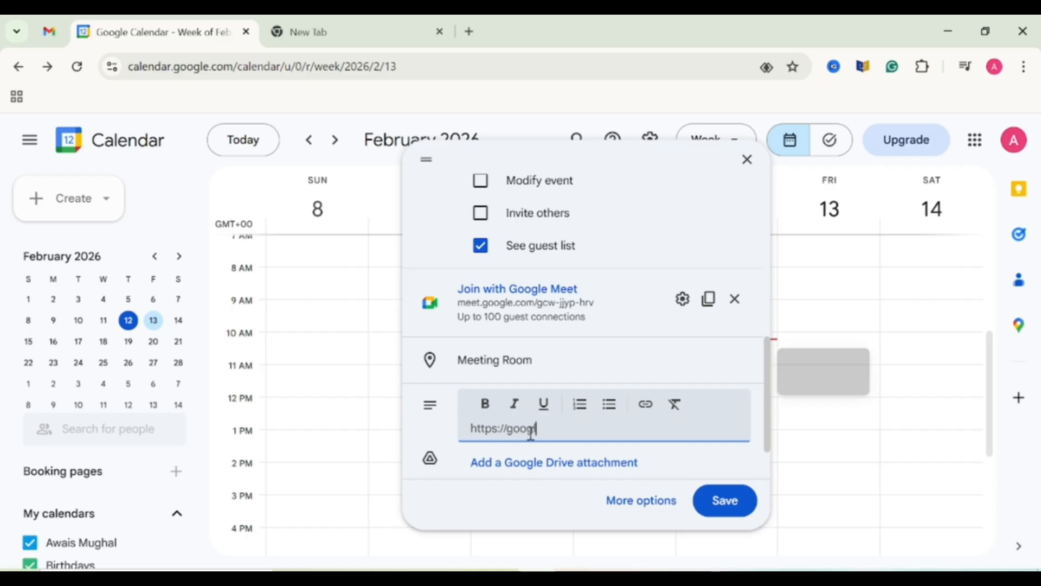
{"action": "type", "text": "lemeet.com"}
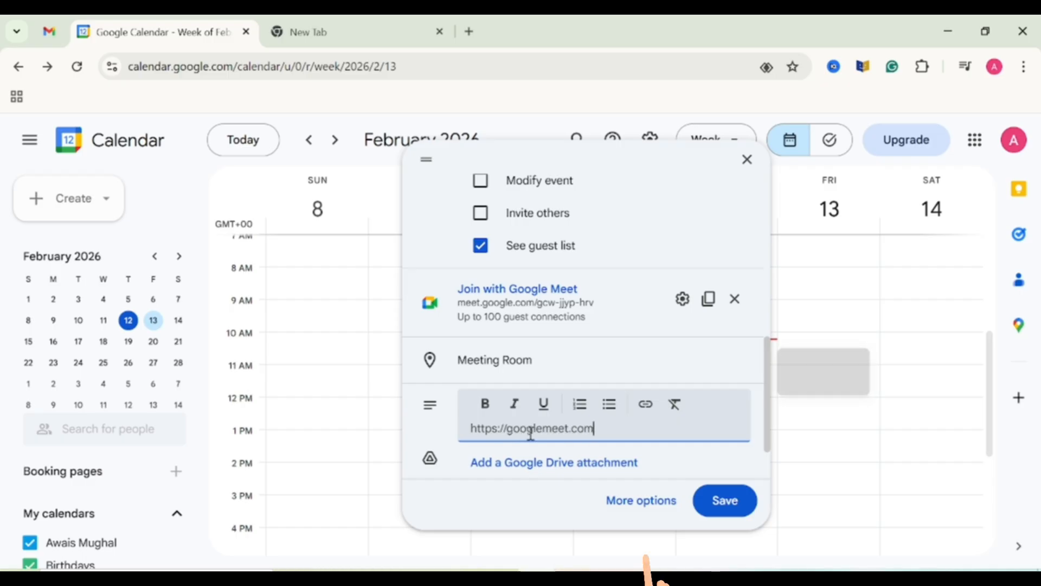
Step: Open the event's full options, look through its details, and save it without sending invitation emails to guests
{"action": "left_click", "coordinate": [645, 500]}
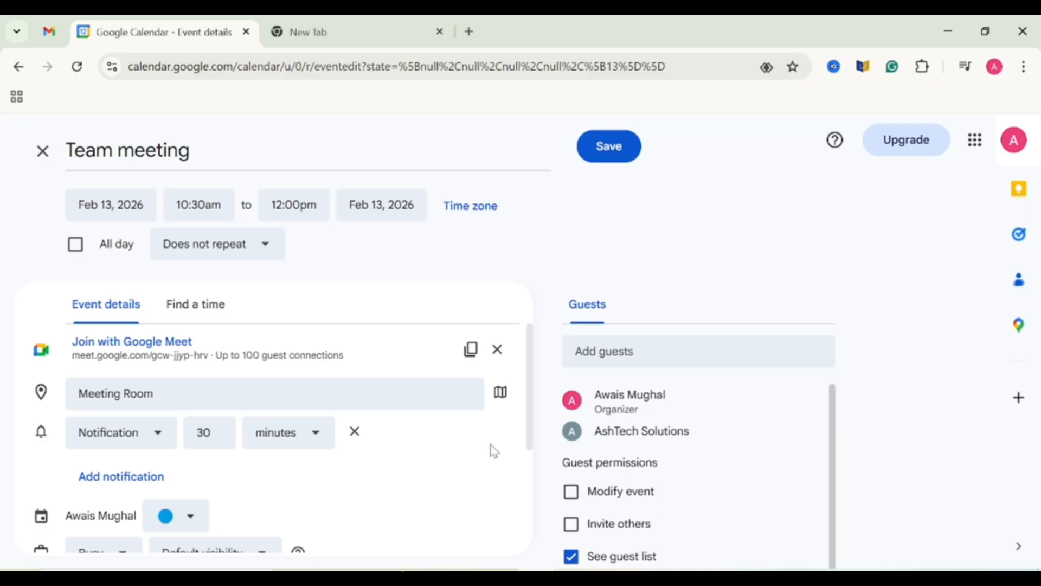
{"action": "scroll", "coordinate": [491, 456], "scroll_direction": "down", "scroll_amount": 3}
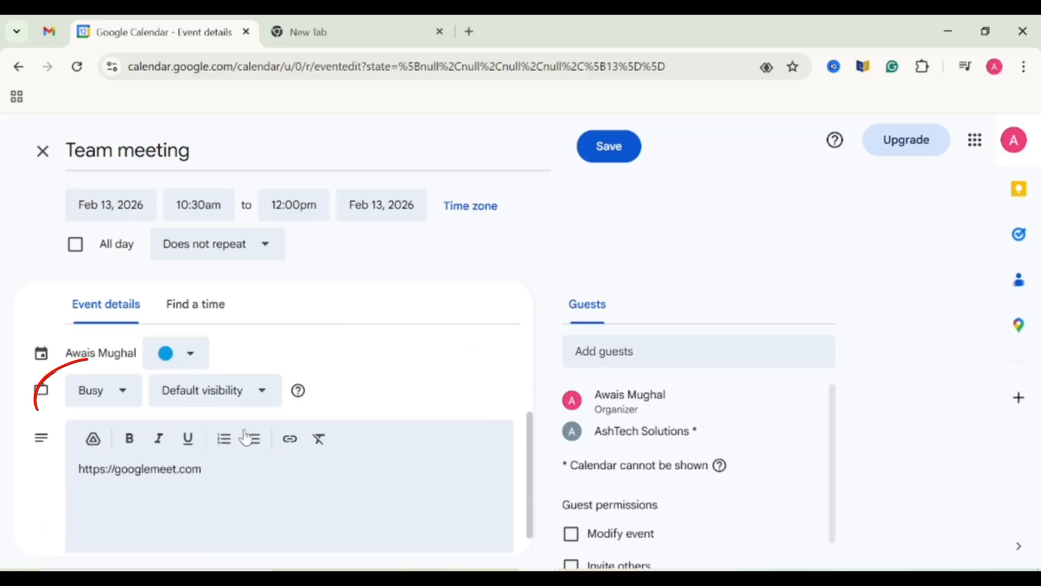
{"action": "left_click", "coordinate": [120, 396]}
{"action": "left_click", "coordinate": [122, 399]}
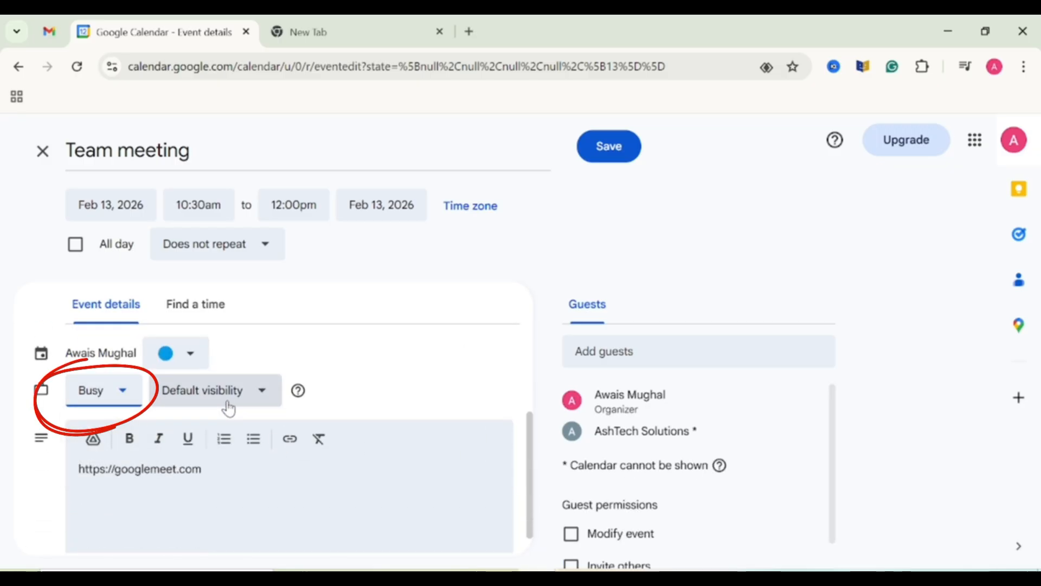
{"action": "scroll", "coordinate": [414, 382], "scroll_direction": "down", "scroll_amount": 1}
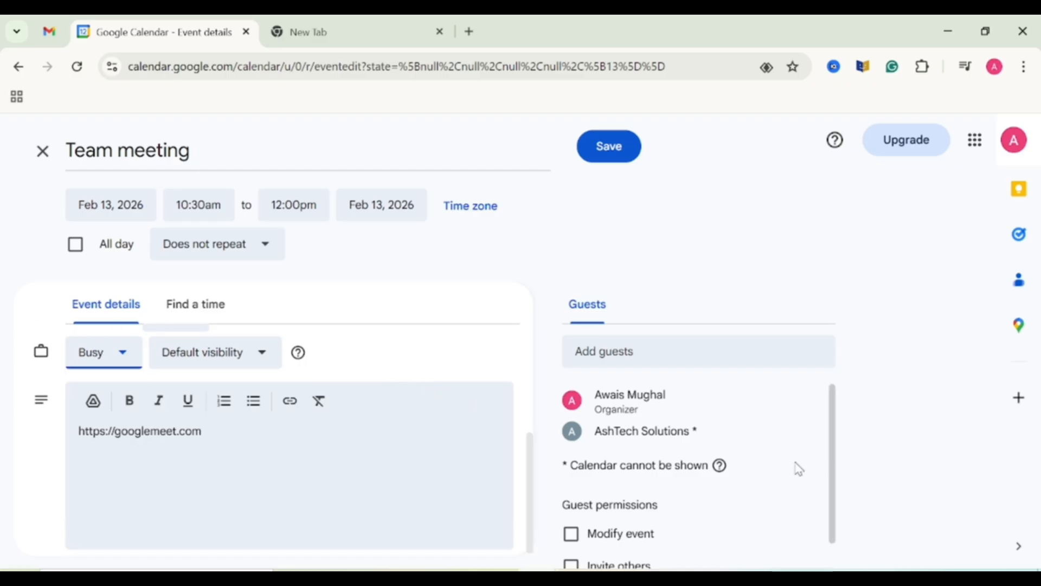
{"action": "scroll", "coordinate": [787, 468], "scroll_direction": "down", "scroll_amount": 1}
{"action": "scroll", "coordinate": [396, 408], "scroll_direction": "up", "scroll_amount": 3}
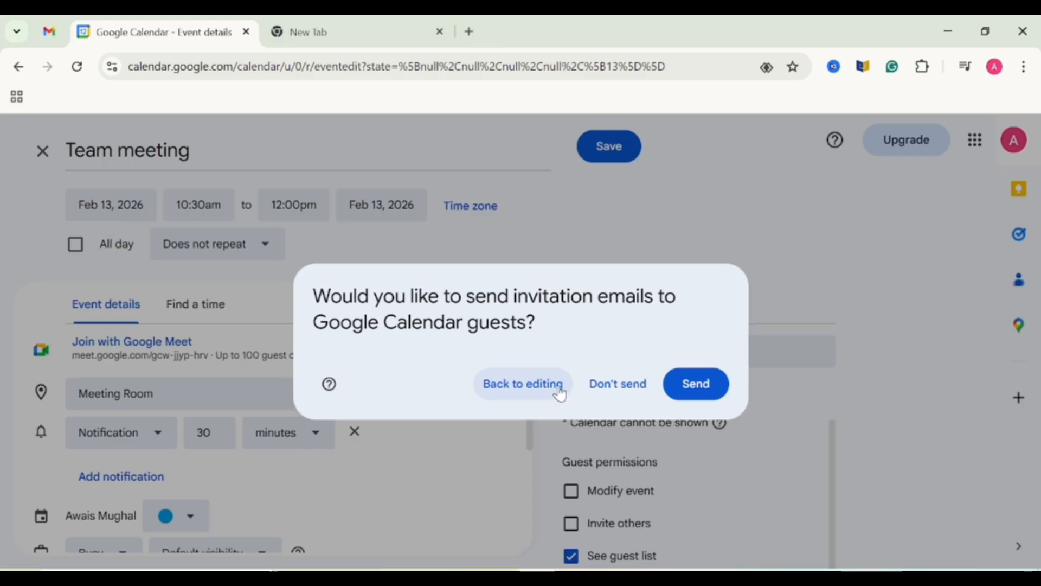
{"action": "left_click", "coordinate": [590, 385]}
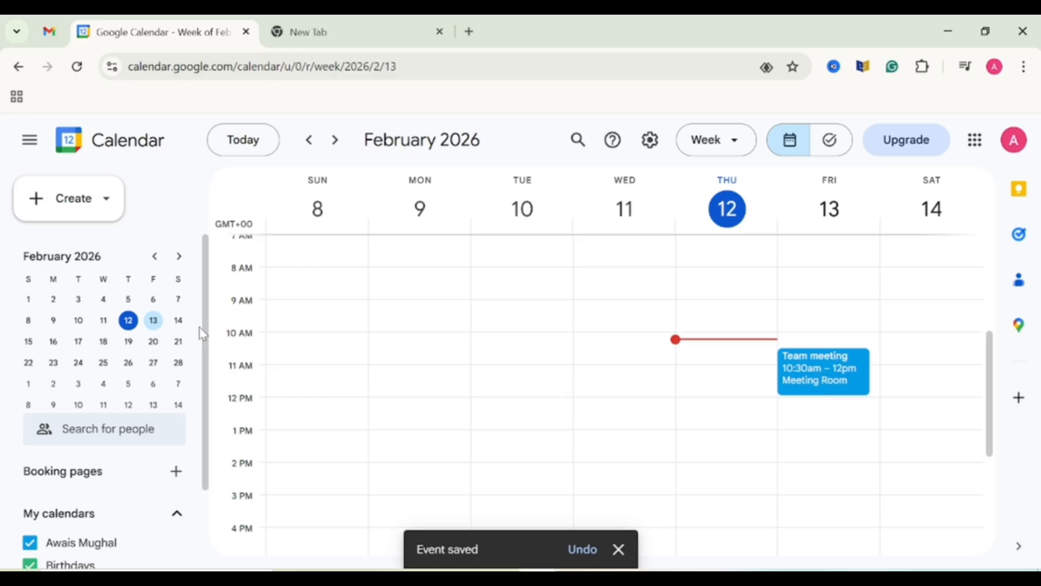
Step: Change the color of the primary personal calendar to yellow-green
{"action": "scroll", "coordinate": [174, 255], "scroll_direction": "down", "scroll_amount": 2}
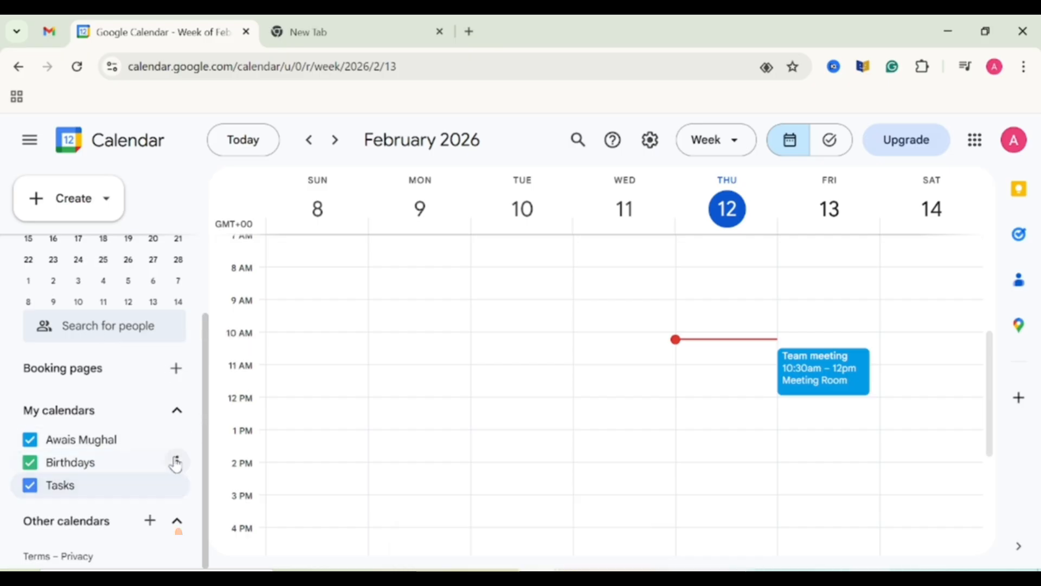
{"action": "left_click", "coordinate": [177, 439]}
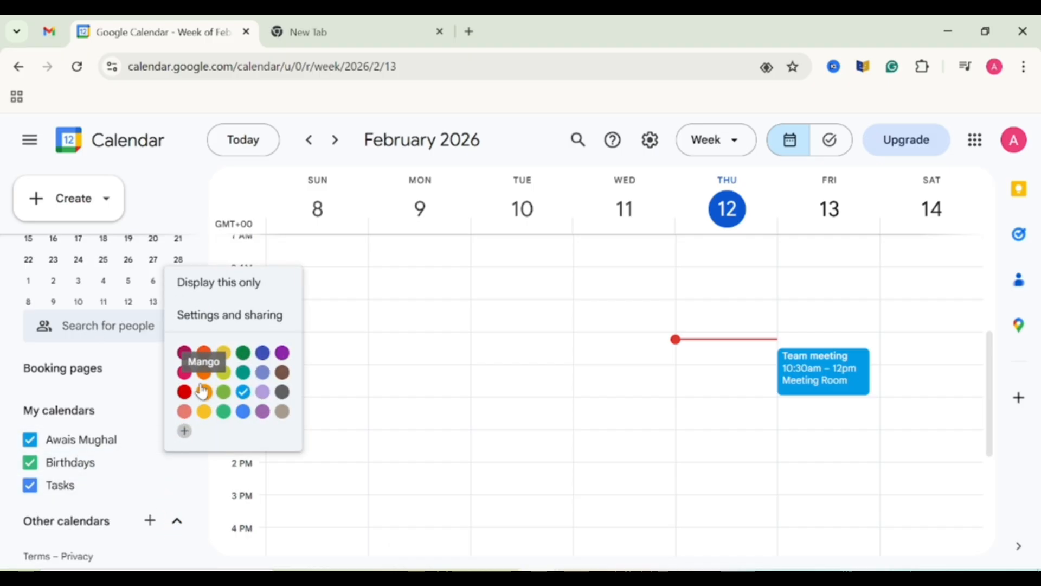
{"action": "left_click", "coordinate": [224, 371]}
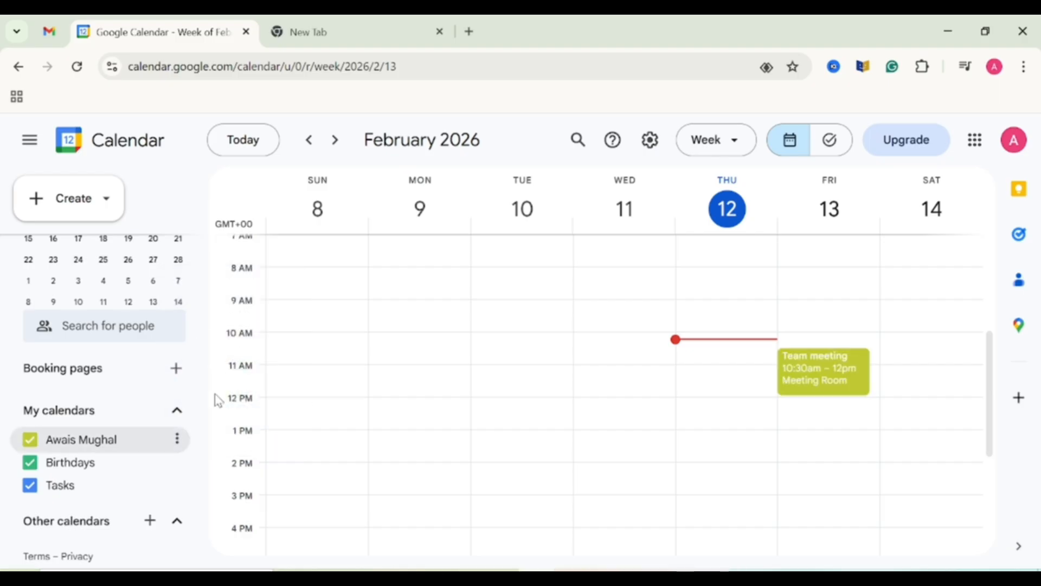
Step: Open the primary calendar's settings and append "- Office" to its name
{"action": "left_click", "coordinate": [176, 440]}
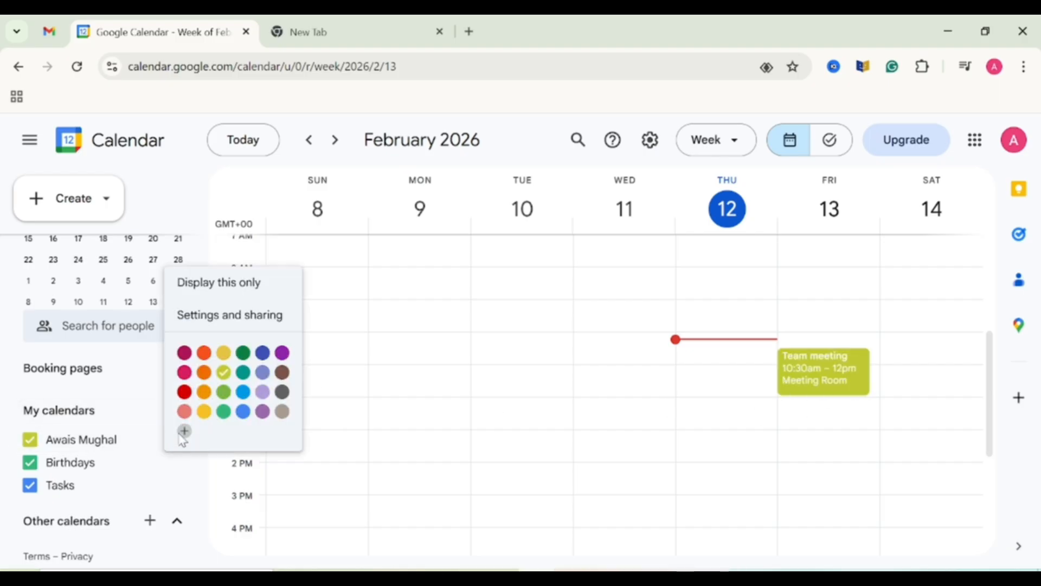
{"action": "left_click", "coordinate": [234, 314]}
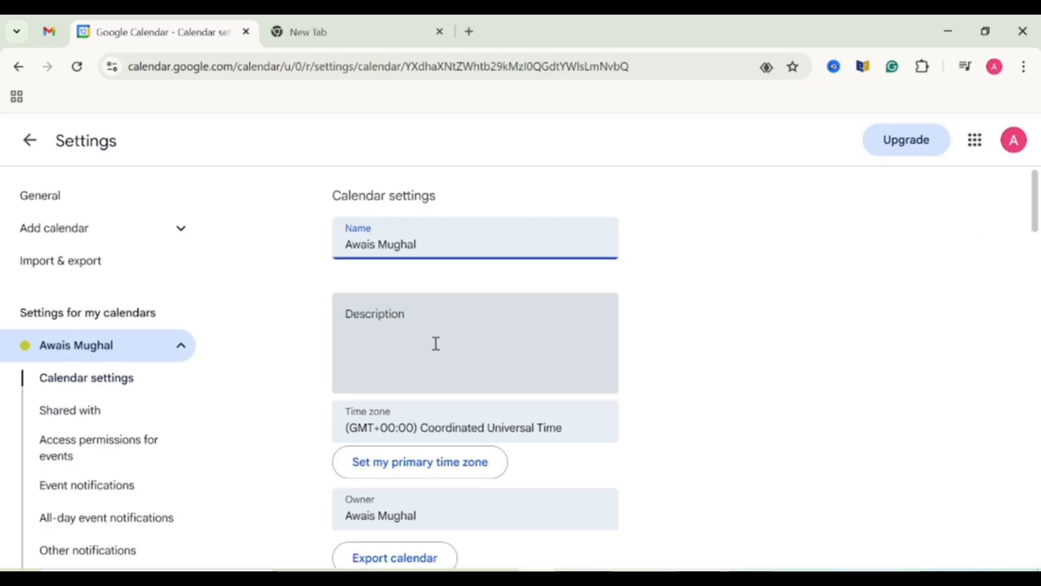
{"action": "type", "text": "- Office"}
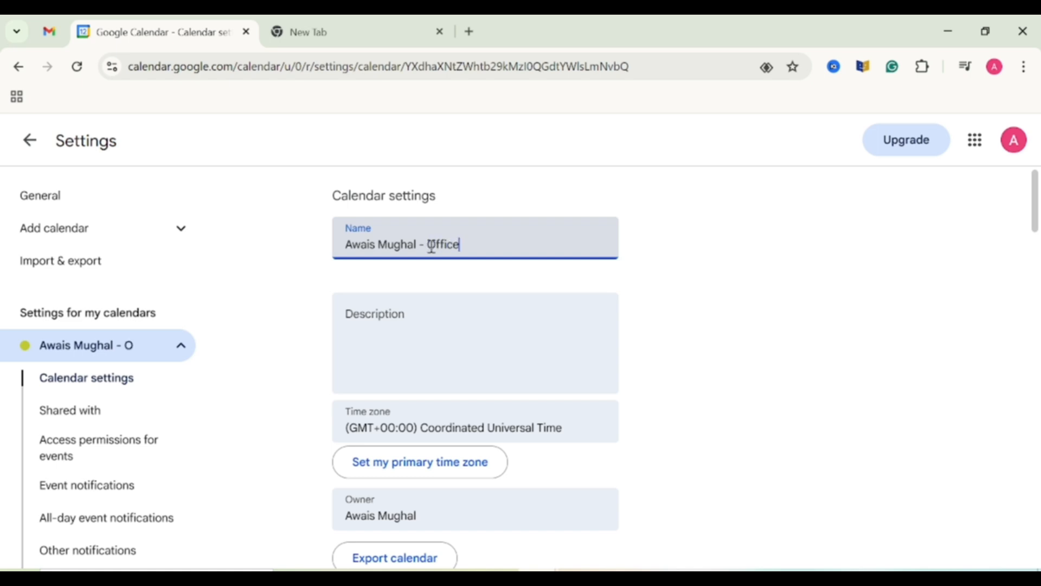
{"action": "left_click", "coordinate": [800, 411]}
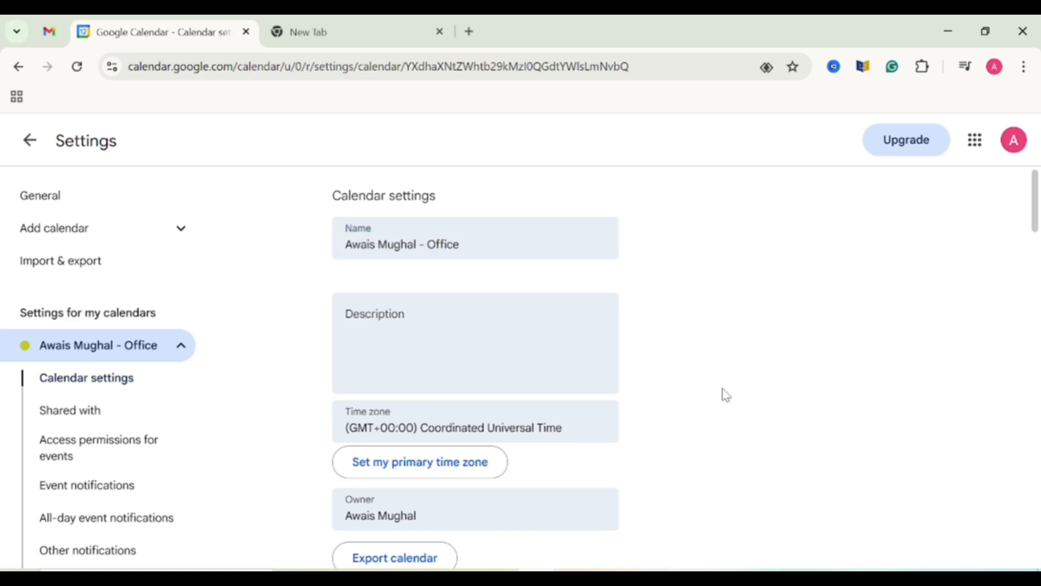
{"action": "left_click", "coordinate": [435, 324]}
{"action": "left_click", "coordinate": [744, 337]}
Step: Share the calendar with AshTech Solutions and a second contact, granting the "See all event details" permission, and send the invitation
{"action": "scroll", "coordinate": [744, 337], "scroll_direction": "down", "scroll_amount": 3}
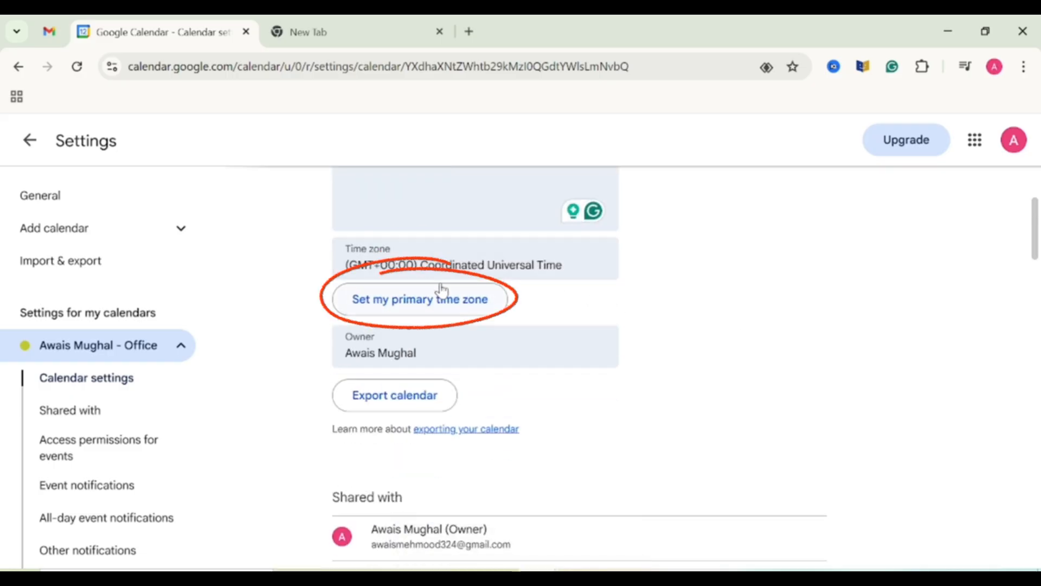
{"action": "scroll", "coordinate": [698, 310], "scroll_direction": "down", "scroll_amount": 3}
{"action": "scroll", "coordinate": [698, 309], "scroll_direction": "down", "scroll_amount": 2}
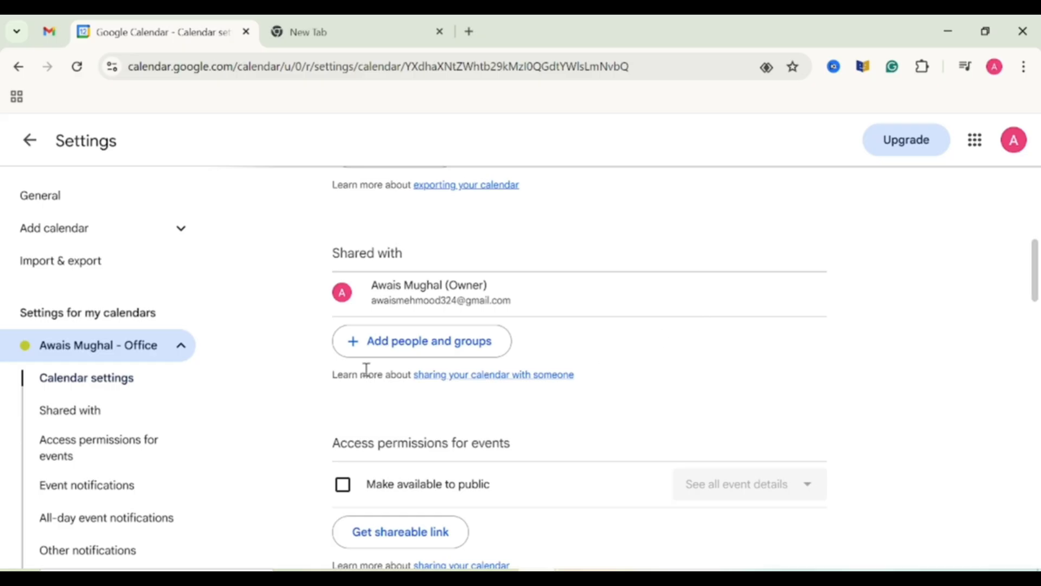
{"action": "left_click", "coordinate": [406, 355]}
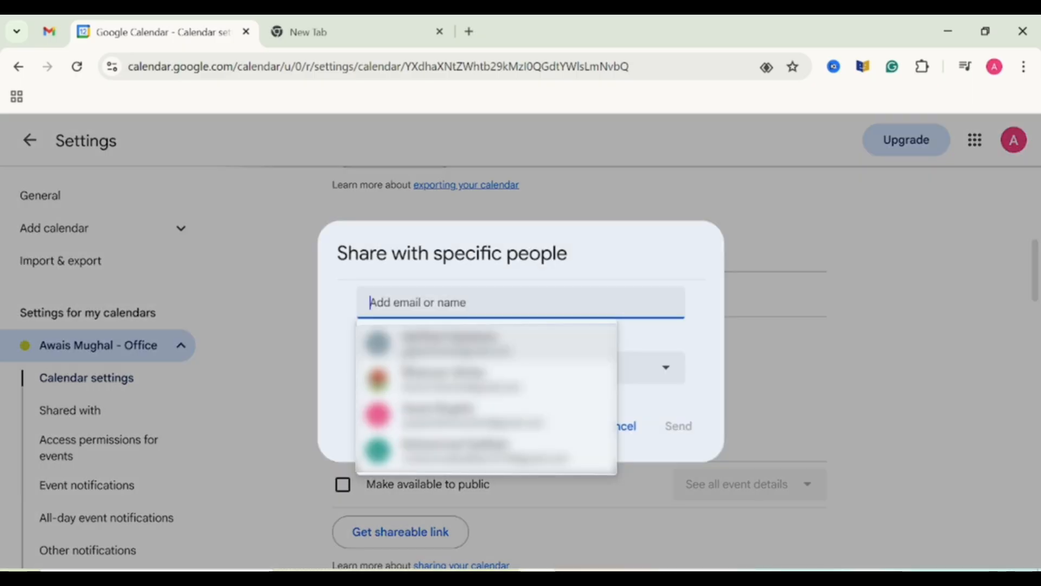
{"action": "left_click", "coordinate": [523, 352]}
{"action": "type", "text": "k"}
{"action": "left_click", "coordinate": [494, 351]}
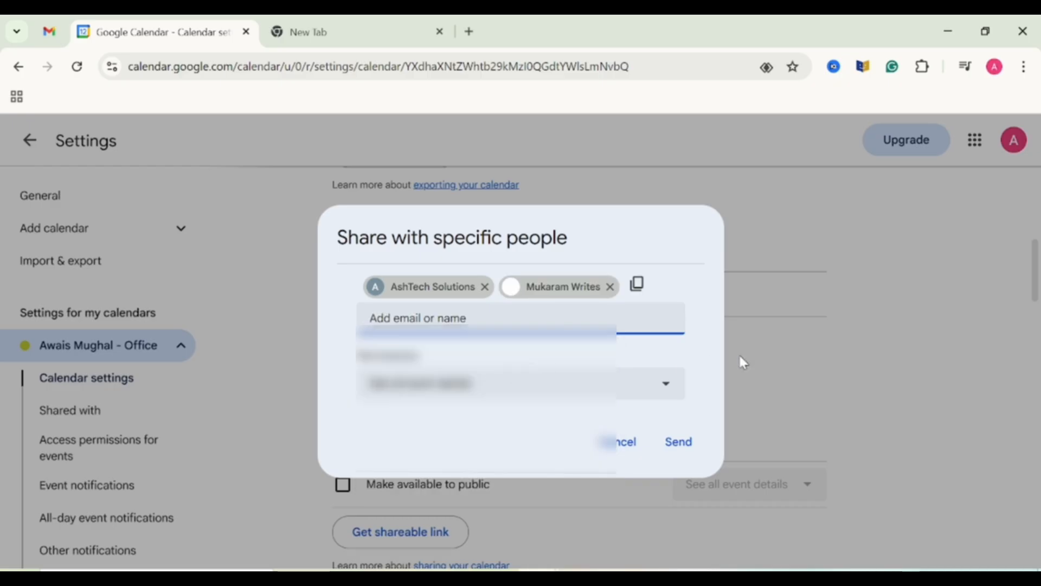
{"action": "left_click", "coordinate": [651, 399]}
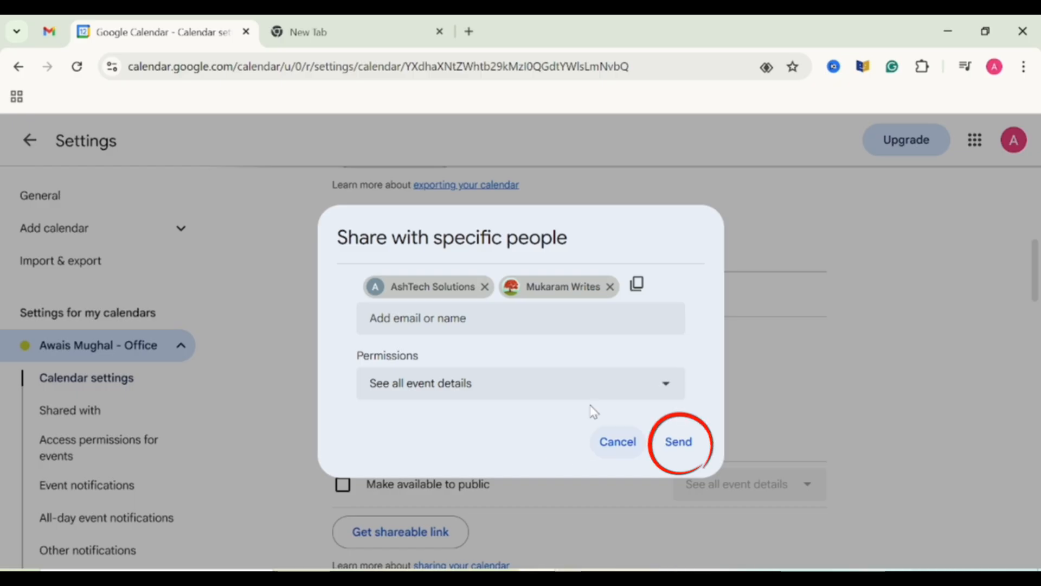
{"action": "left_click", "coordinate": [678, 442]}
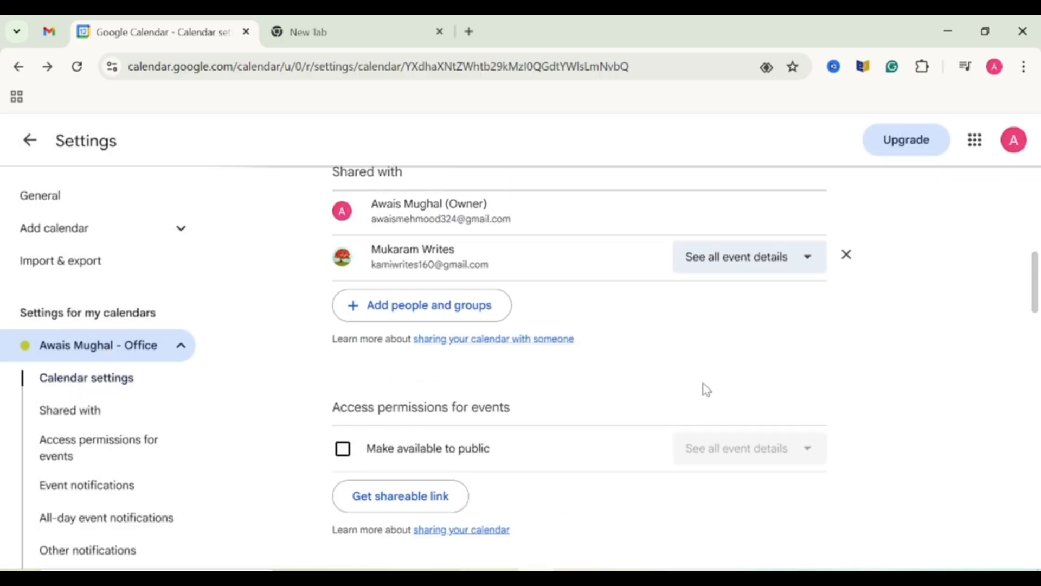
Step: Make the calendar available to the public with "See all event details" access and copy its shareable link
{"action": "scroll", "coordinate": [698, 379], "scroll_direction": "down", "scroll_amount": 2}
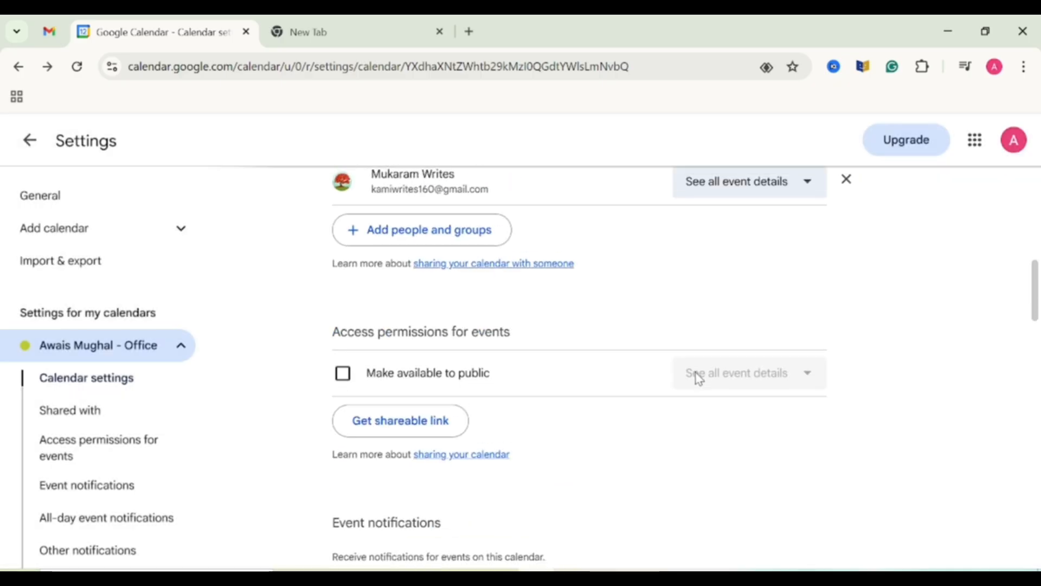
{"action": "left_click", "coordinate": [350, 380]}
{"action": "left_click", "coordinate": [718, 406]}
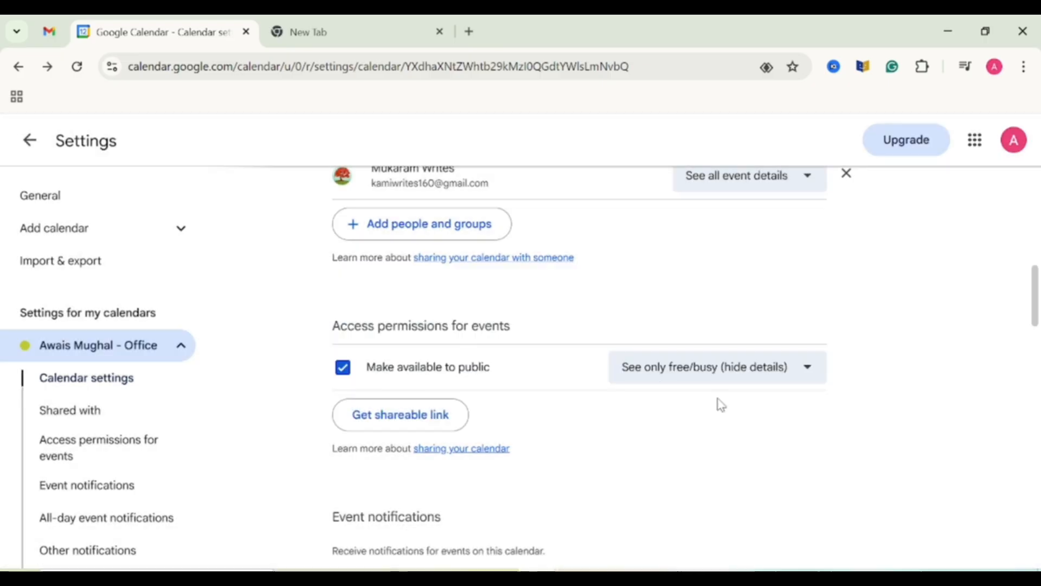
{"action": "left_click", "coordinate": [739, 377]}
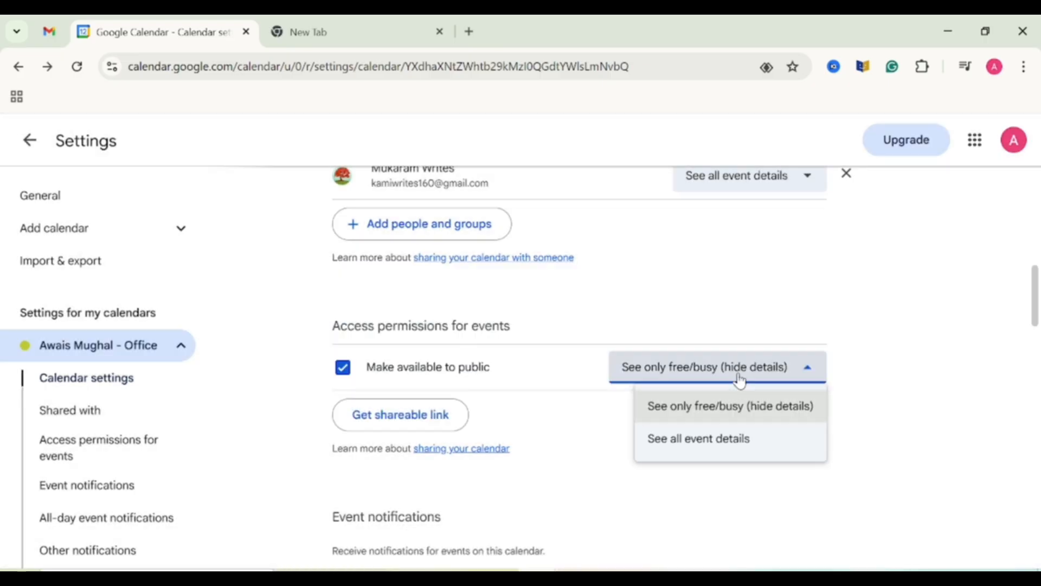
{"action": "left_click", "coordinate": [710, 439]}
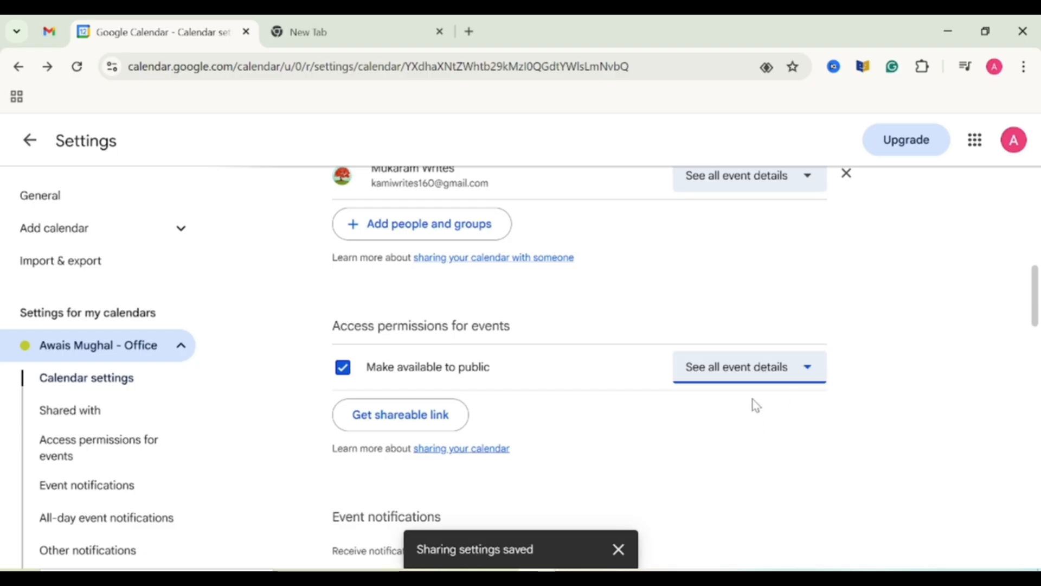
{"action": "left_click", "coordinate": [403, 425]}
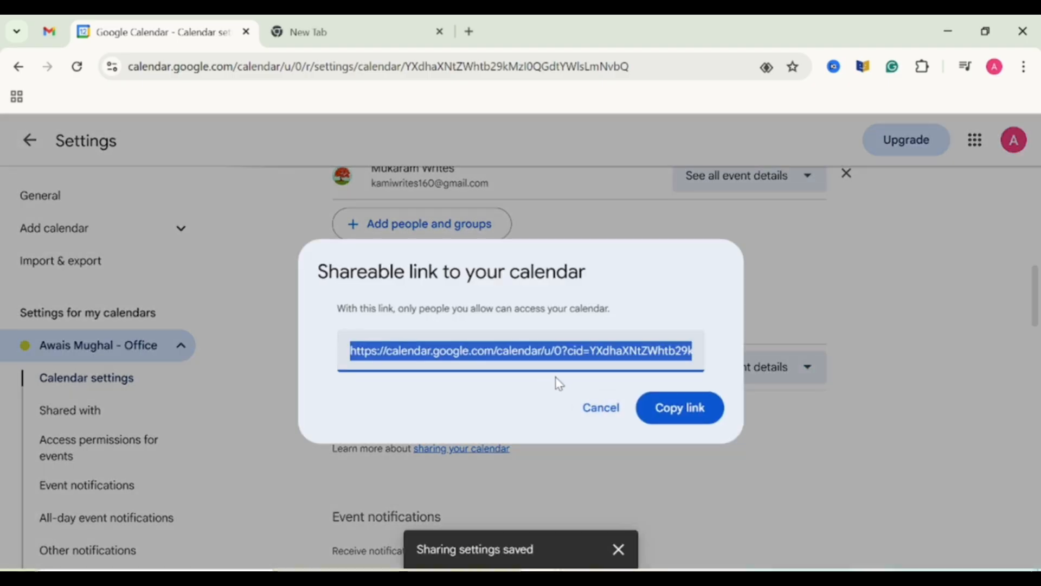
{"action": "left_click", "coordinate": [681, 408]}
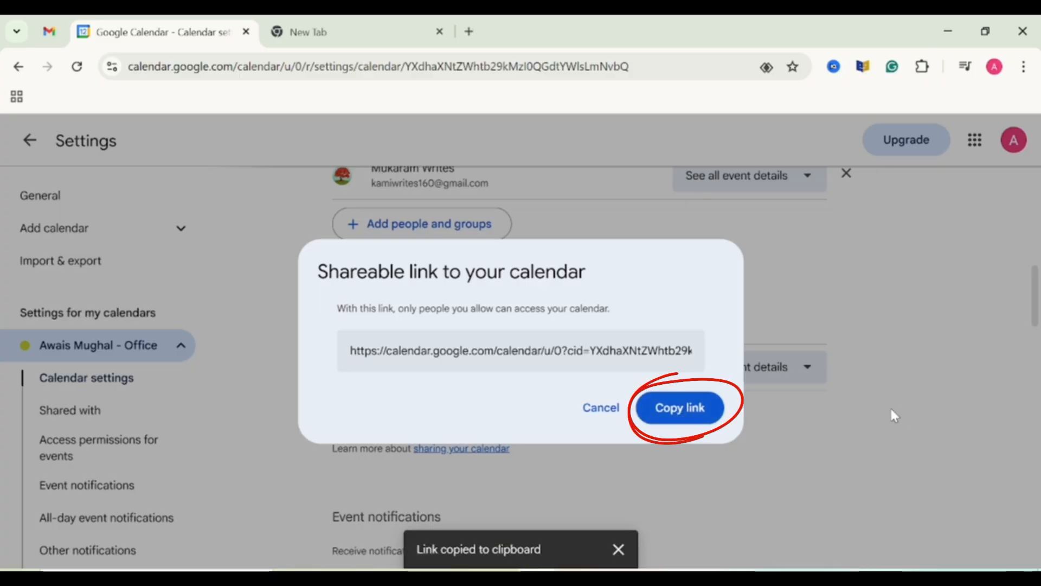
Step: Try the Email type for the calendar's event notification and set it back to Notification
{"action": "scroll", "coordinate": [761, 435], "scroll_direction": "down", "scroll_amount": 5}
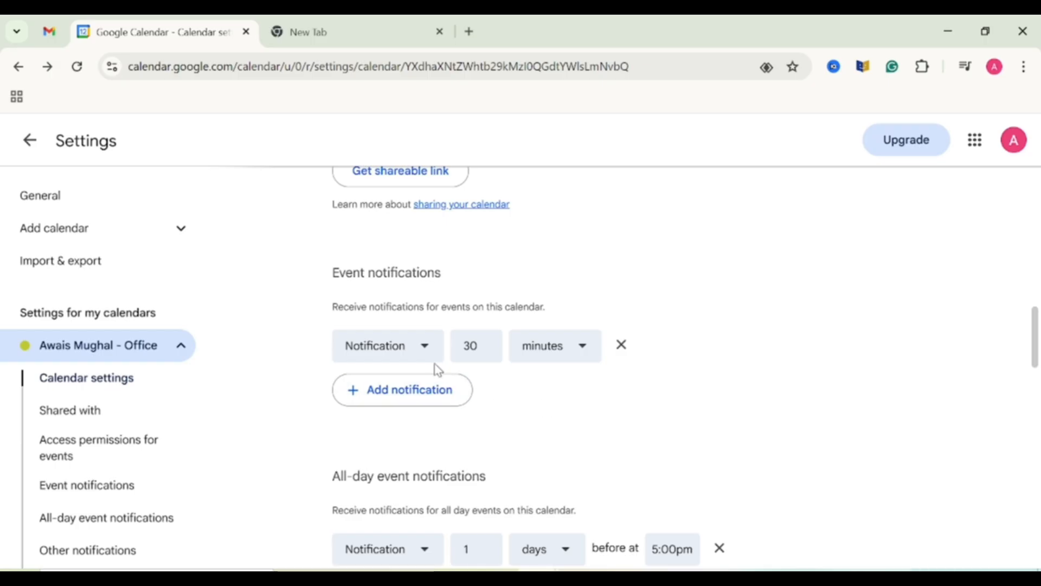
{"action": "left_click", "coordinate": [421, 356]}
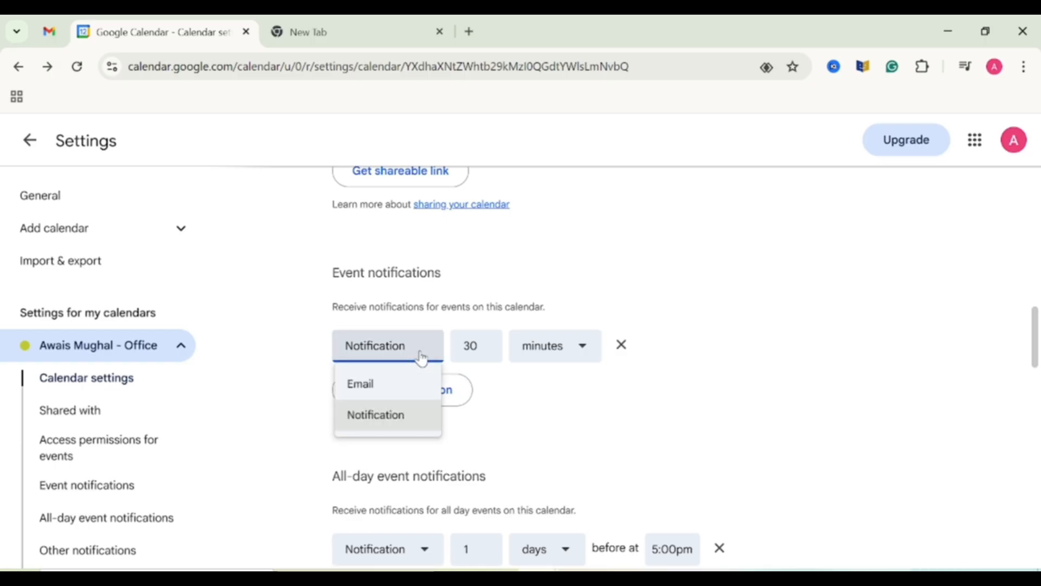
{"action": "left_click", "coordinate": [423, 393]}
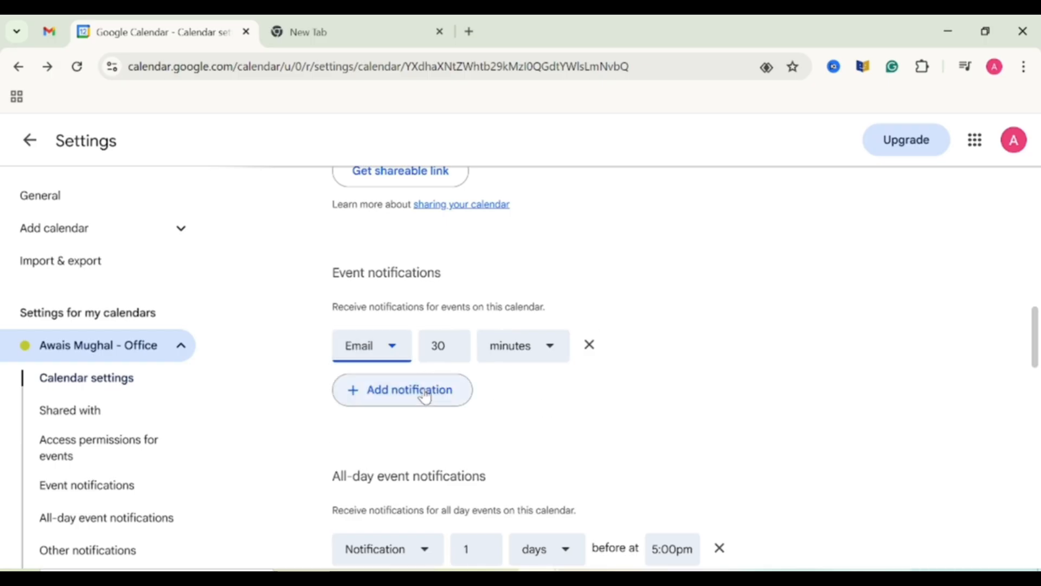
{"action": "left_click", "coordinate": [397, 359]}
{"action": "left_click", "coordinate": [398, 417]}
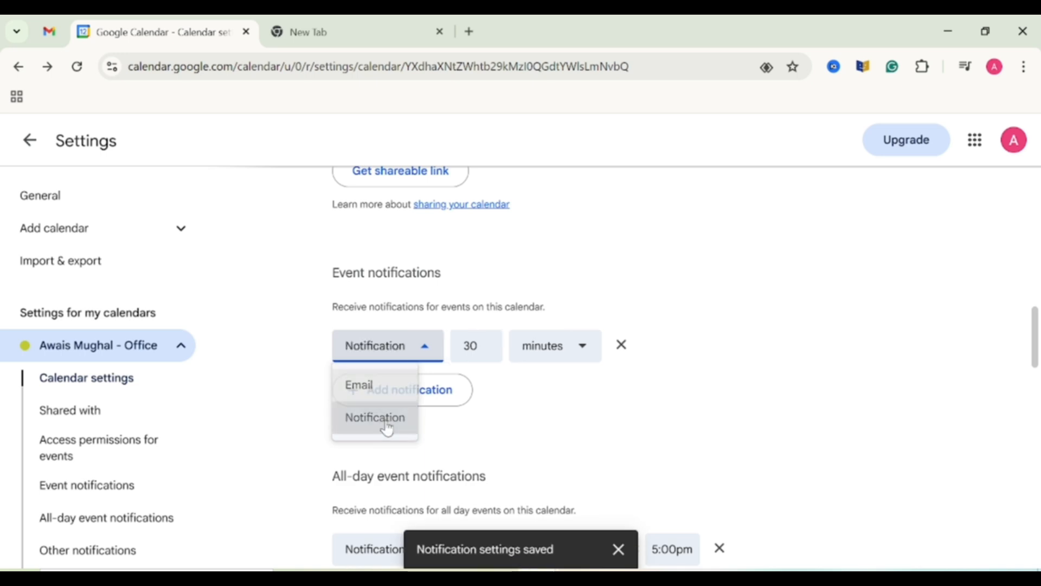
Step: Set the existing event notification to 25 minutes and add a second event notification
{"action": "left_click", "coordinate": [500, 359]}
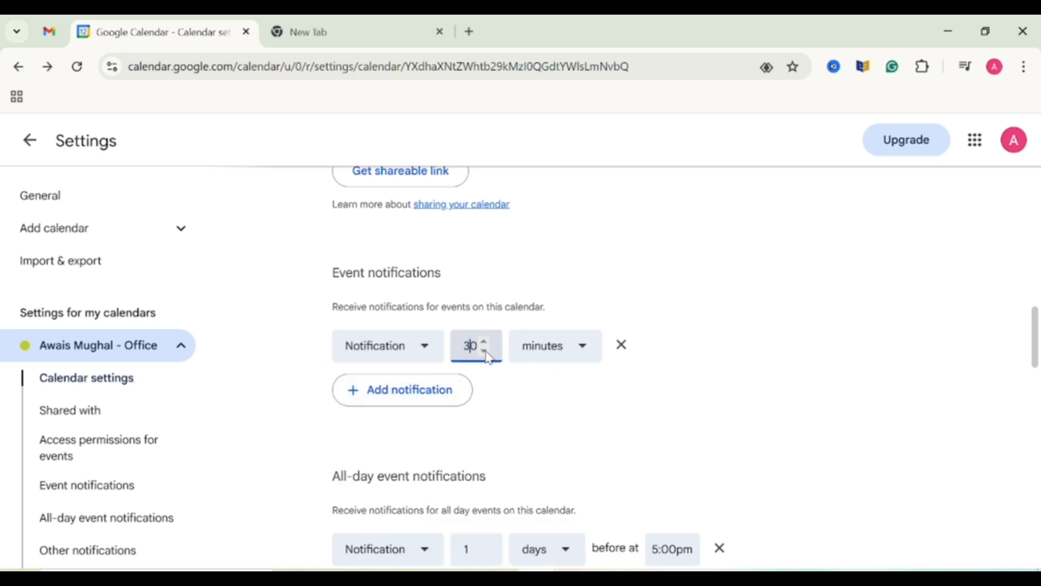
{"action": "left_click", "coordinate": [484, 351]}
{"action": "left_click", "coordinate": [484, 350]}
{"action": "left_click", "coordinate": [484, 350]}
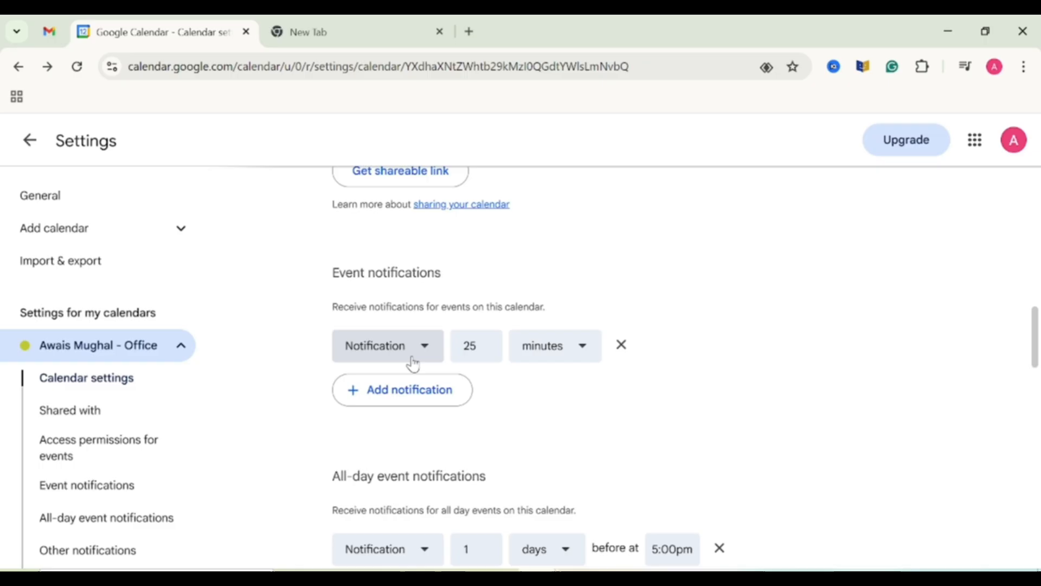
{"action": "left_click", "coordinate": [434, 393]}
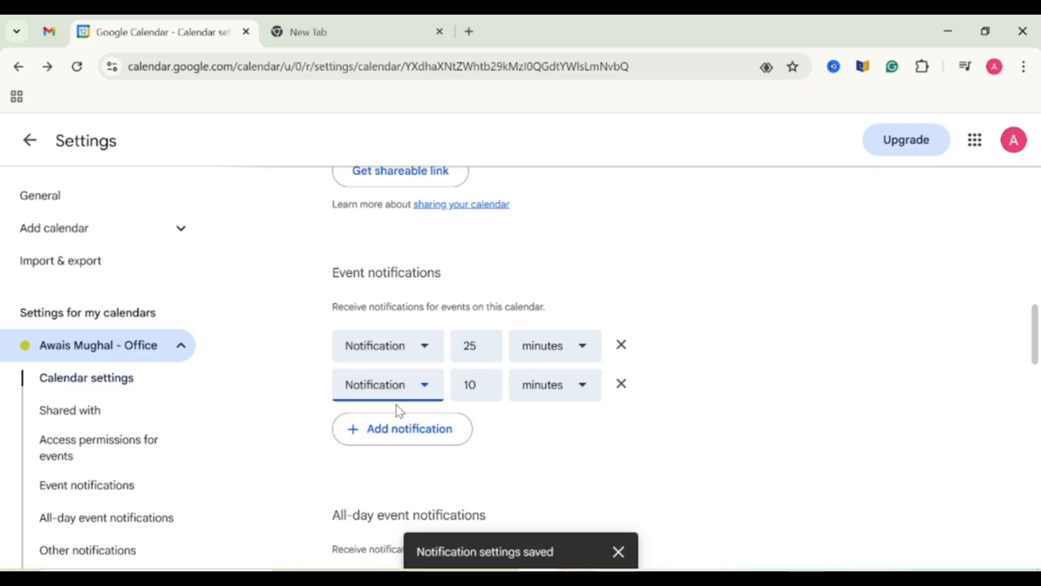
Step: Change the second event notification to Email, 5 hours before the event
{"action": "left_click", "coordinate": [425, 388]}
{"action": "left_click", "coordinate": [404, 433]}
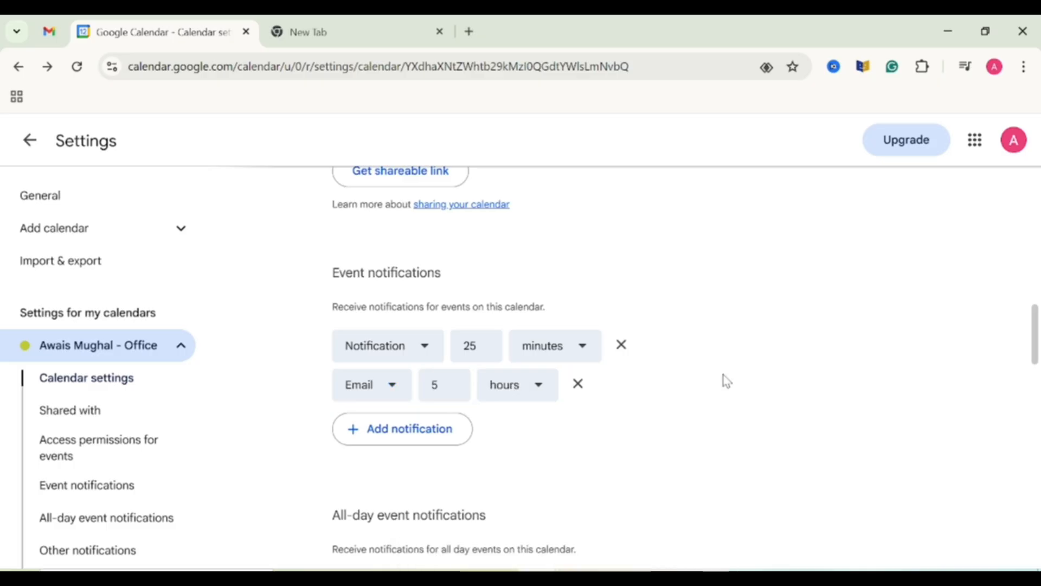
Step: Set the calendar's Daily agenda notification to Email under Other notifications
{"action": "scroll", "coordinate": [722, 379], "scroll_direction": "down", "scroll_amount": 7}
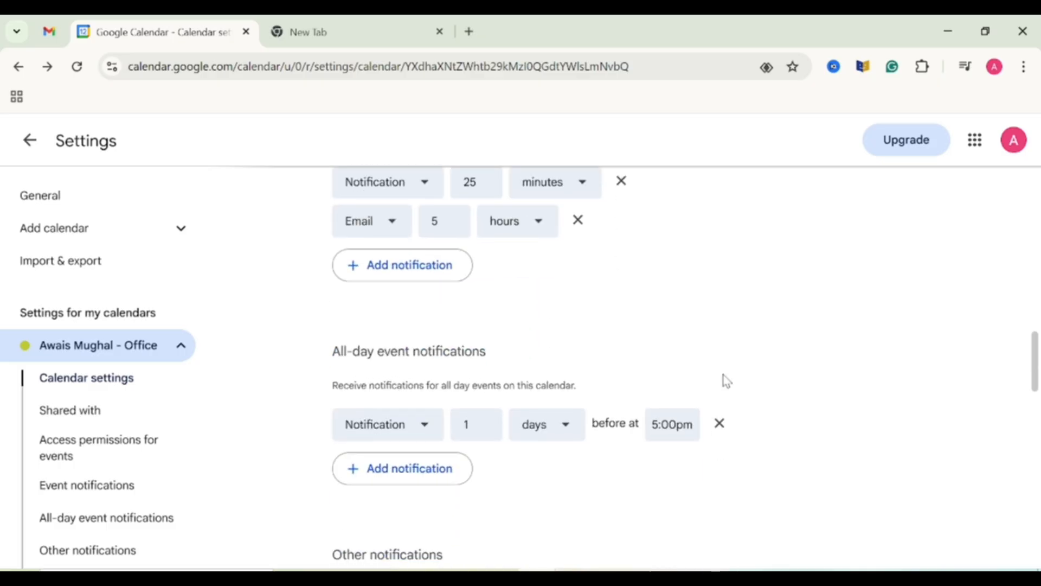
{"action": "scroll", "coordinate": [725, 380], "scroll_direction": "down", "scroll_amount": 1}
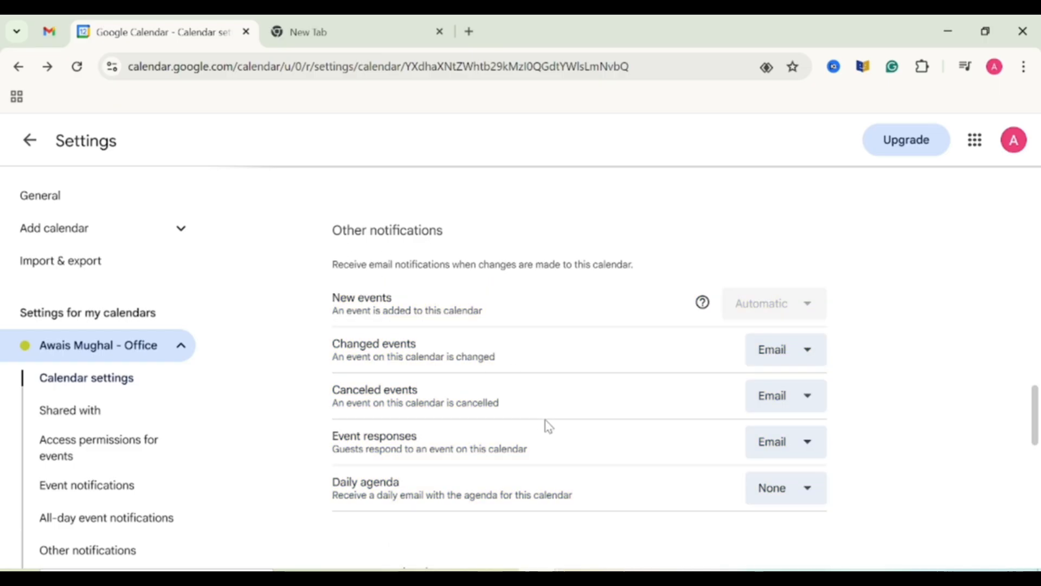
{"action": "scroll", "coordinate": [547, 425], "scroll_direction": "down", "scroll_amount": 3}
{"action": "scroll", "coordinate": [552, 425], "scroll_direction": "up", "scroll_amount": 1}
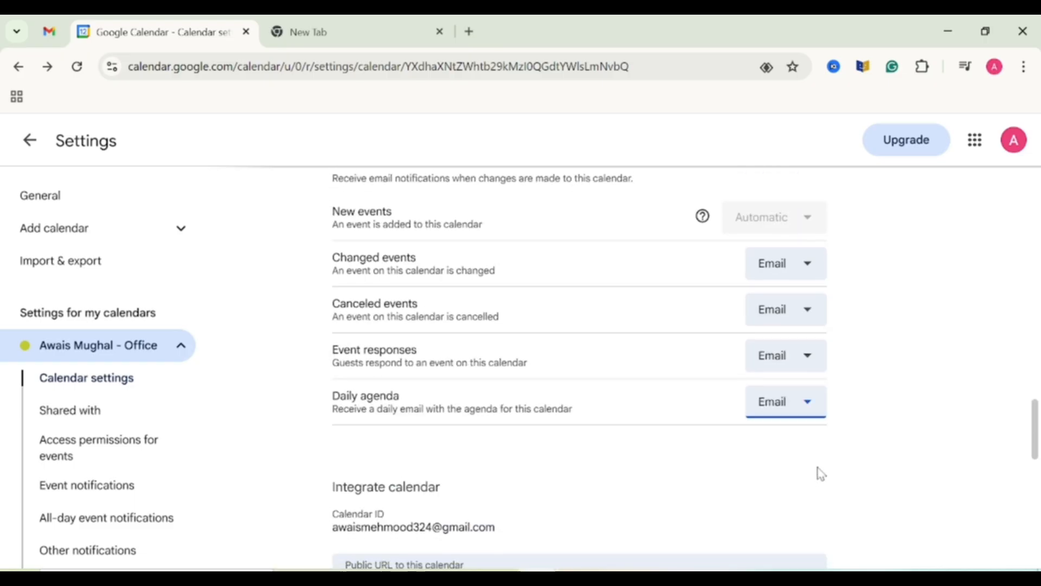
Step: Review the Integrate calendar and Delete calendar sections of the settings and return to the week view
{"action": "scroll", "coordinate": [818, 469], "scroll_direction": "down", "scroll_amount": 6}
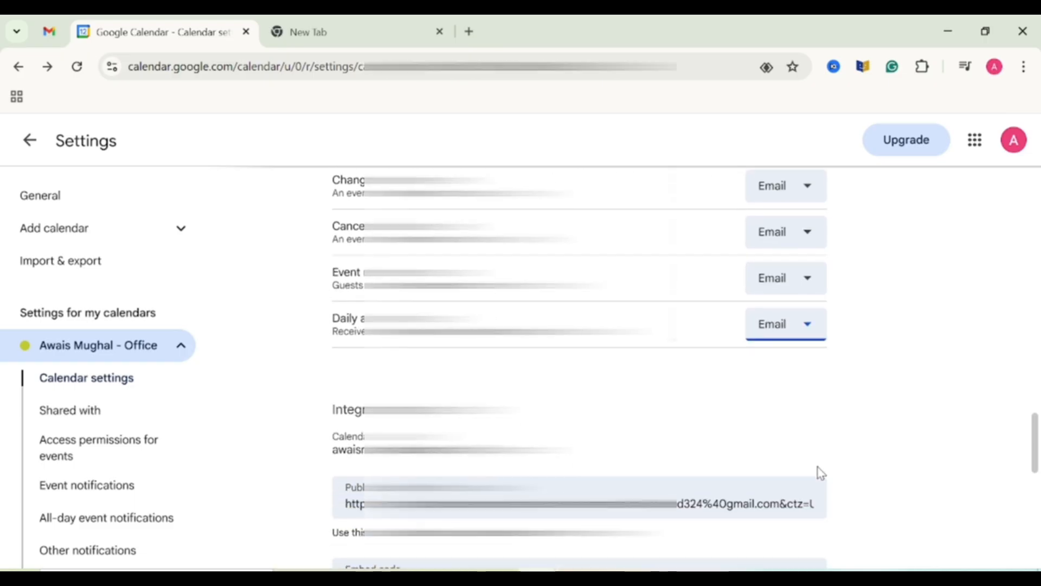
{"action": "scroll", "coordinate": [820, 472], "scroll_direction": "down", "scroll_amount": 2}
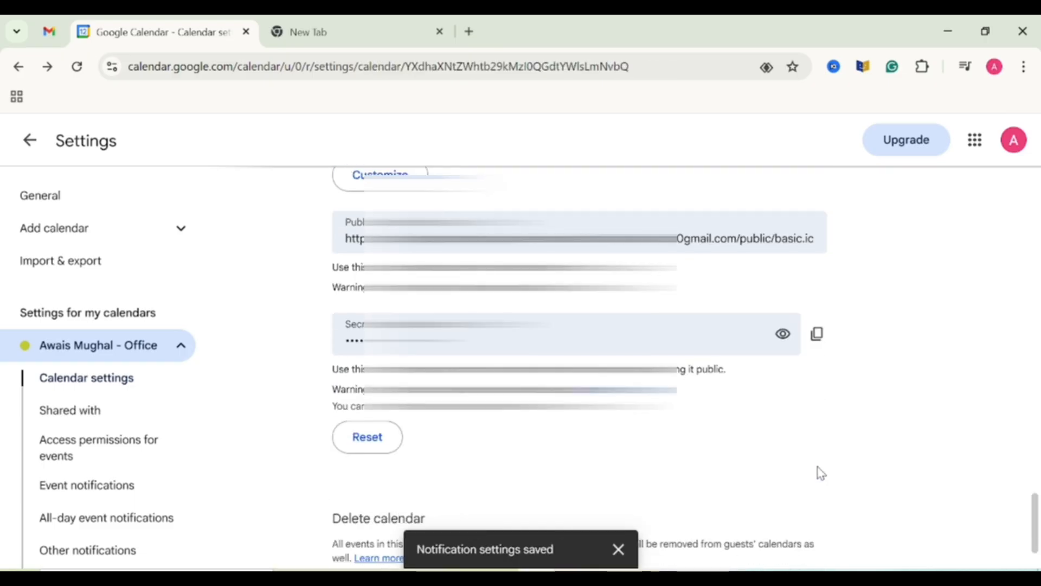
{"action": "scroll", "coordinate": [820, 473], "scroll_direction": "down", "scroll_amount": 2}
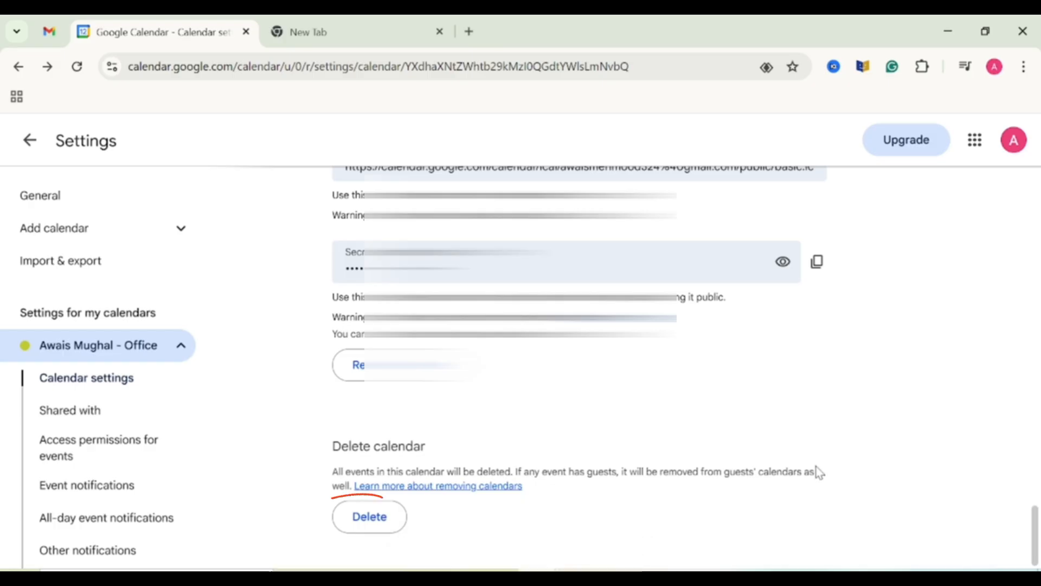
{"action": "scroll", "coordinate": [743, 504], "scroll_direction": "up", "scroll_amount": 10}
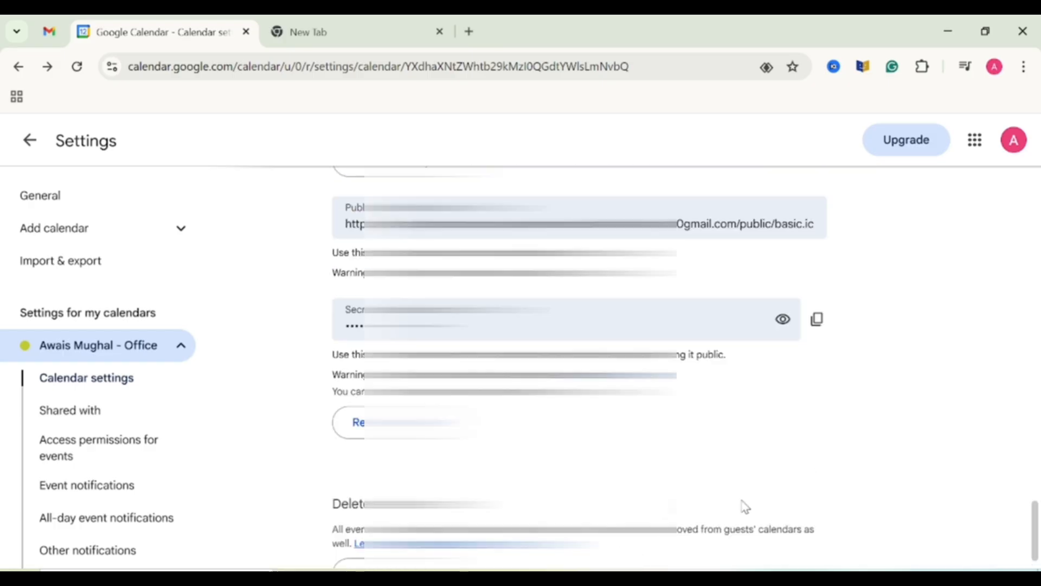
{"action": "left_click", "coordinate": [31, 141]}
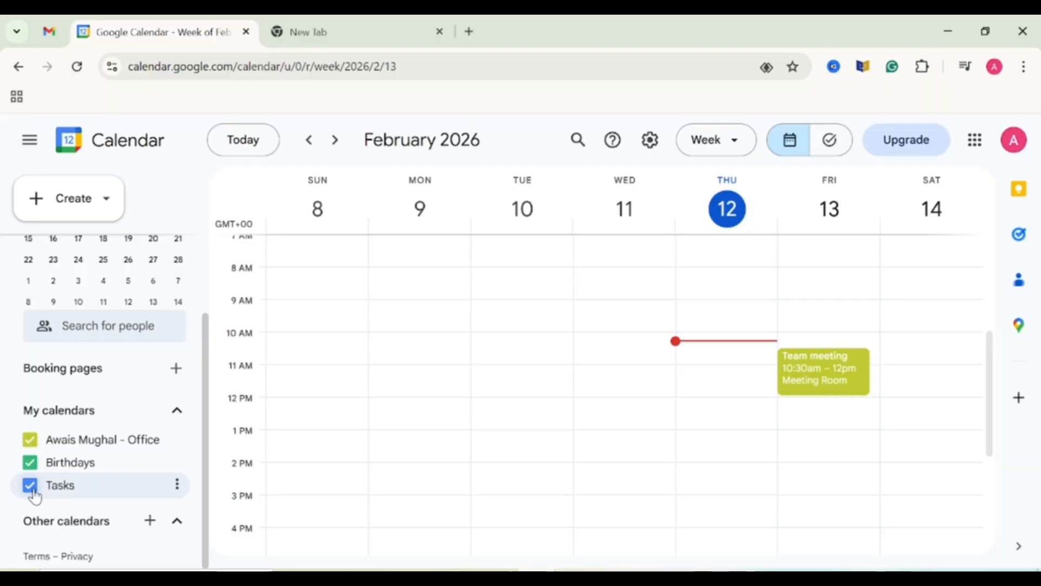
Step: Create a new task titled "Review Weekly Report"
{"action": "left_click", "coordinate": [76, 200]}
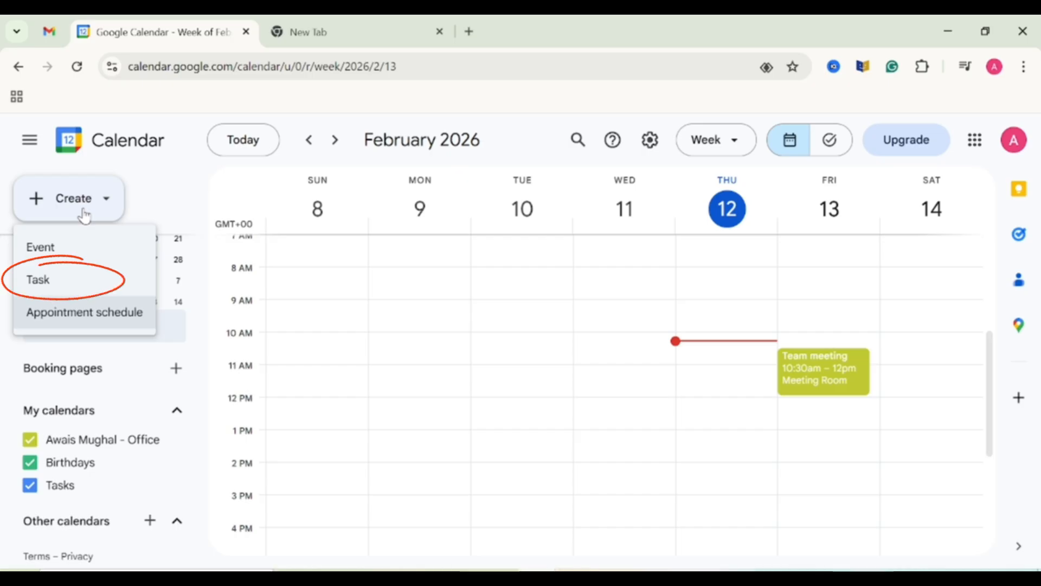
{"action": "left_click", "coordinate": [79, 281]}
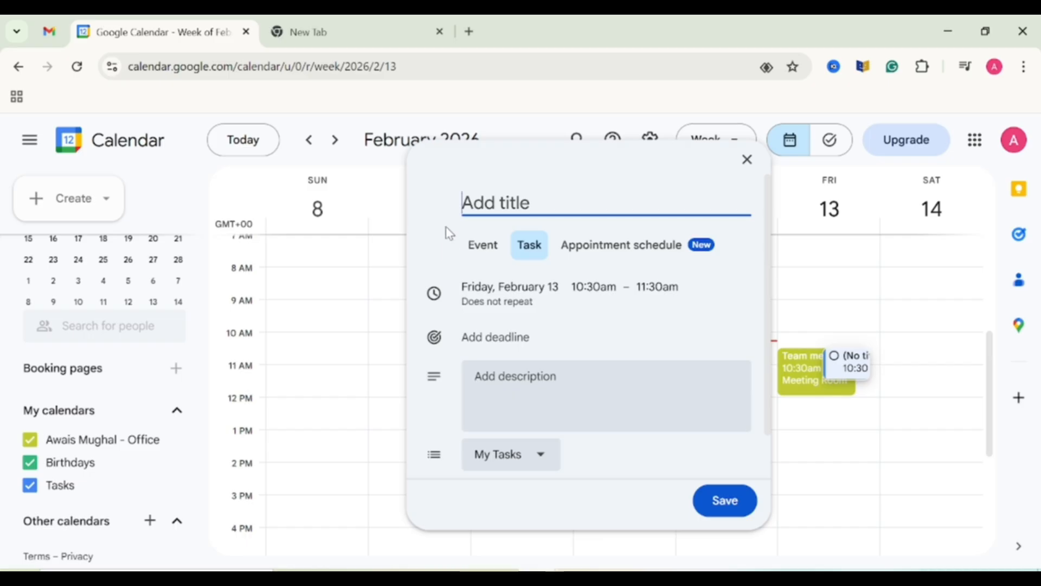
{"action": "type", "text": "Review"}
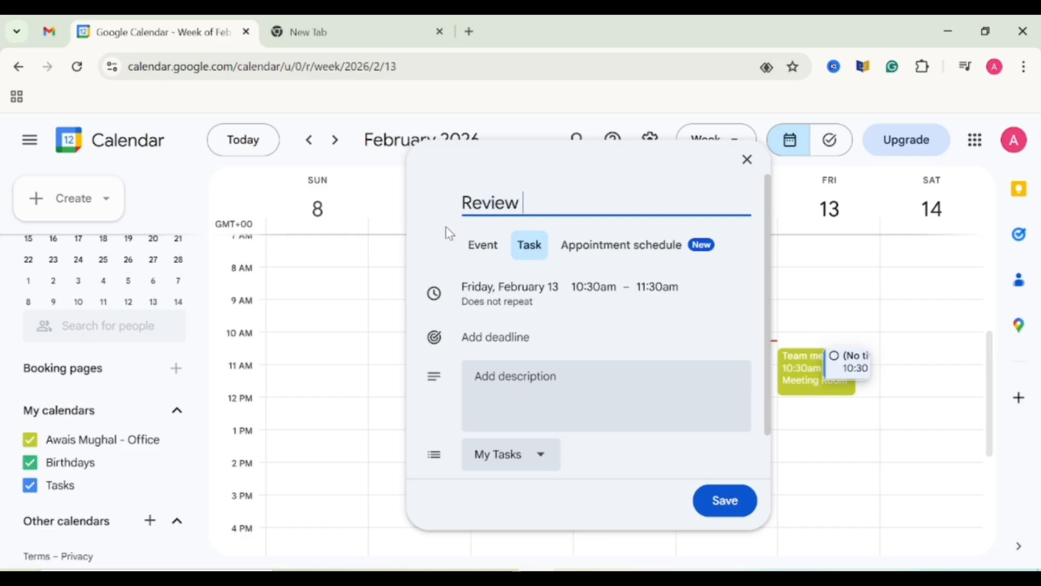
{"action": "type", "text": " Weekly Report"}
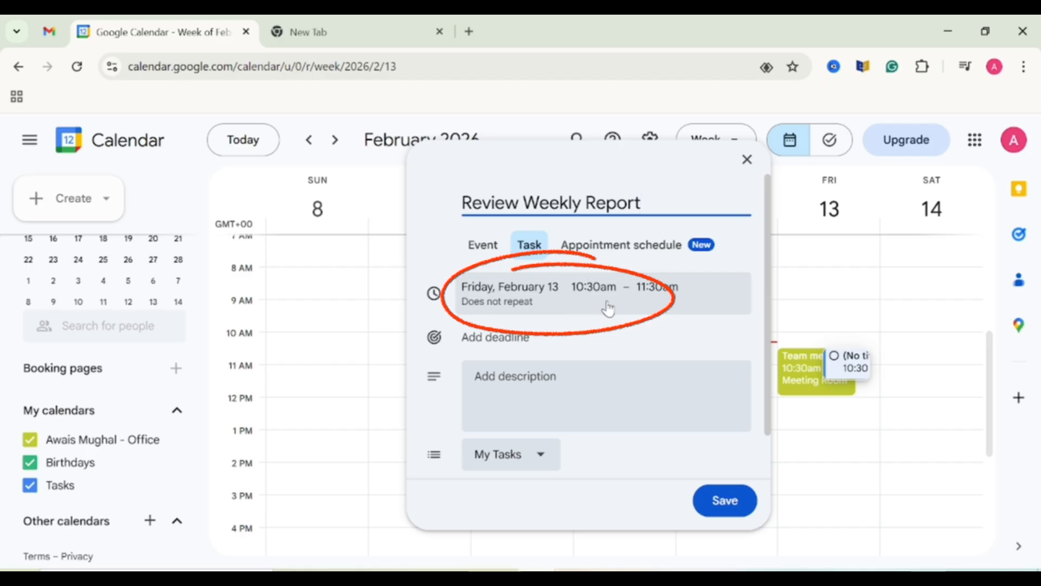
Step: Make the task repeat weekly on Friday
{"action": "left_click", "coordinate": [637, 306]}
{"action": "scroll", "coordinate": [644, 320], "scroll_direction": "down", "scroll_amount": 2}
{"action": "left_click", "coordinate": [579, 293]}
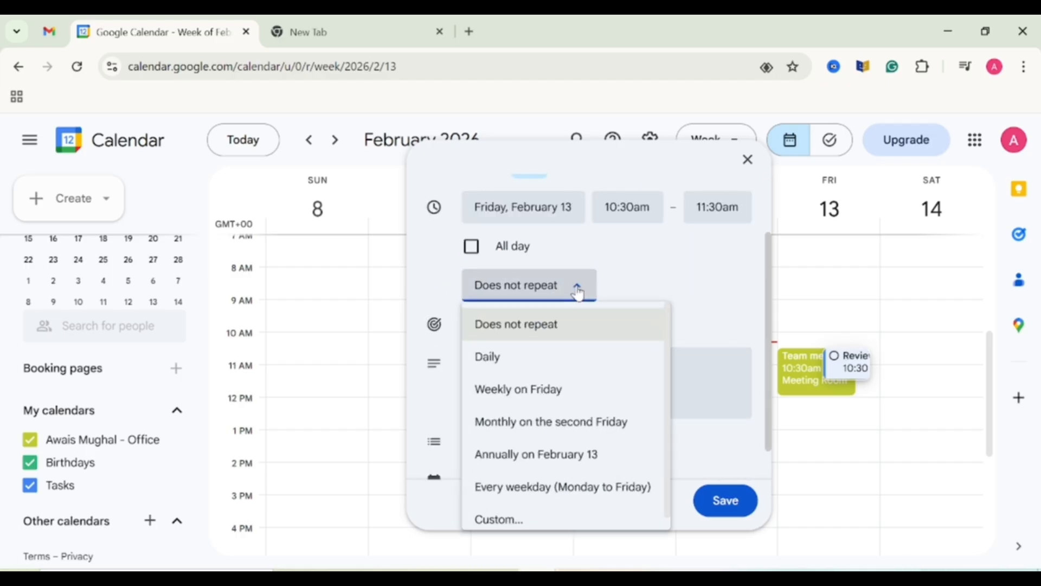
{"action": "scroll", "coordinate": [607, 412], "scroll_direction": "down", "scroll_amount": 1}
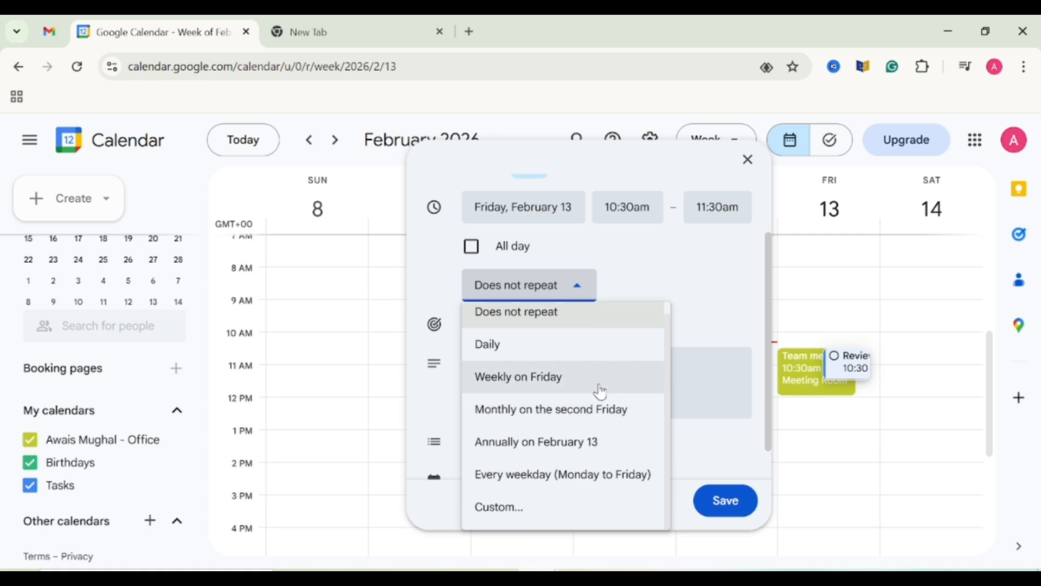
{"action": "left_click", "coordinate": [600, 391]}
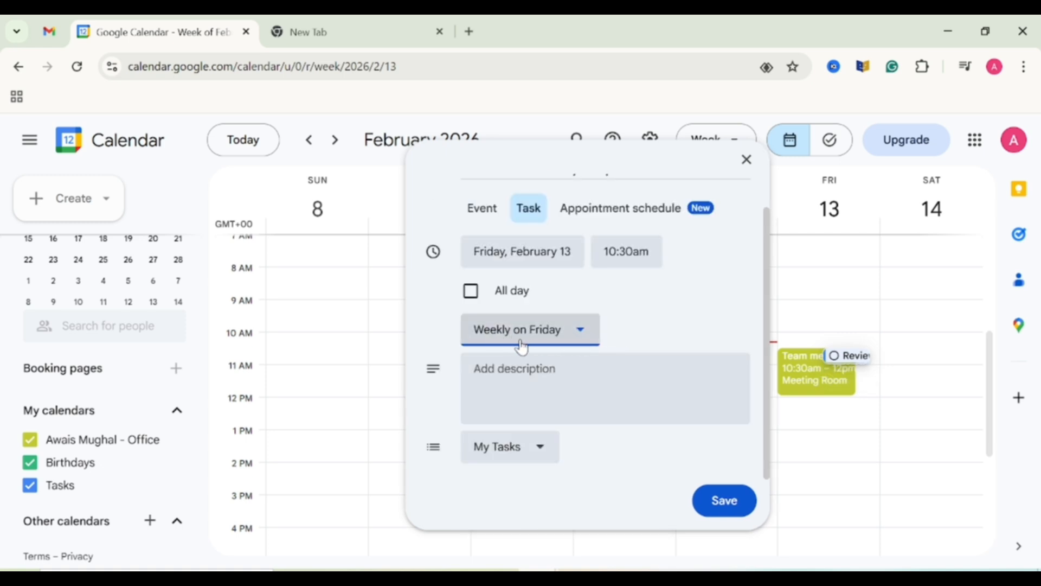
Step: Add the description "Review Weekly Report" to the task and save it in the My Tasks list
{"action": "left_click", "coordinate": [547, 383]}
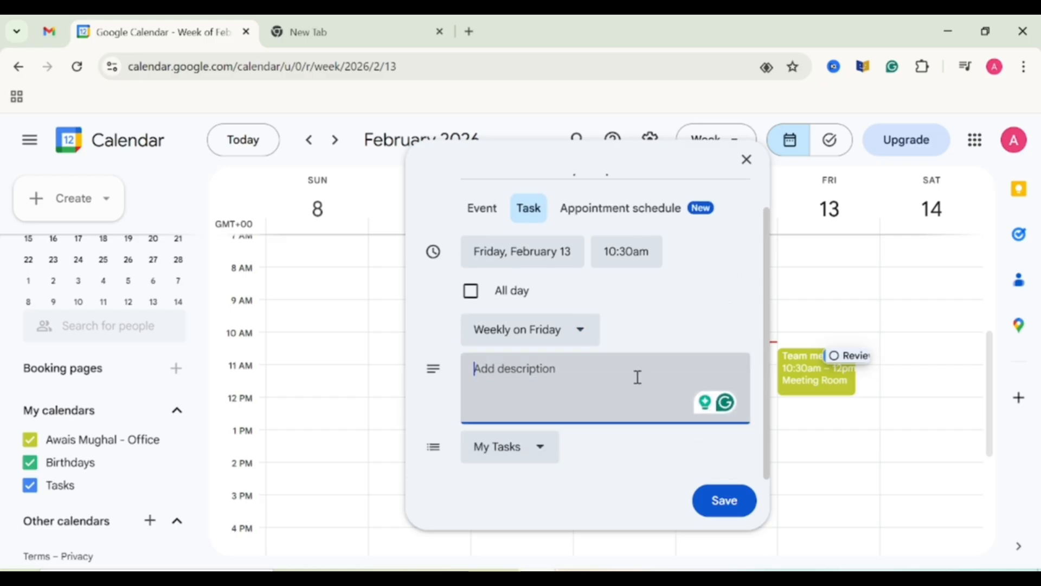
{"action": "type", "text": "Review Weekly Report"}
{"action": "left_click", "coordinate": [701, 335]}
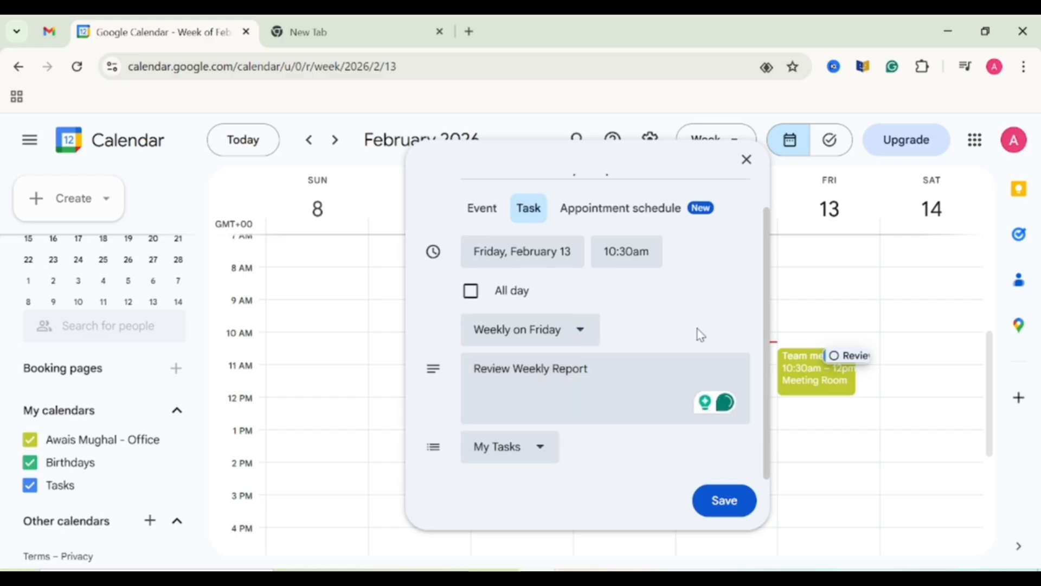
{"action": "left_click", "coordinate": [536, 454]}
{"action": "left_click", "coordinate": [725, 501]}
{"action": "left_click", "coordinate": [725, 502]}
Step: Switch to Gmail, mark "Review Weekly Report" as completed in its My Tasks list and undo the completion
{"action": "left_click", "coordinate": [59, 34]}
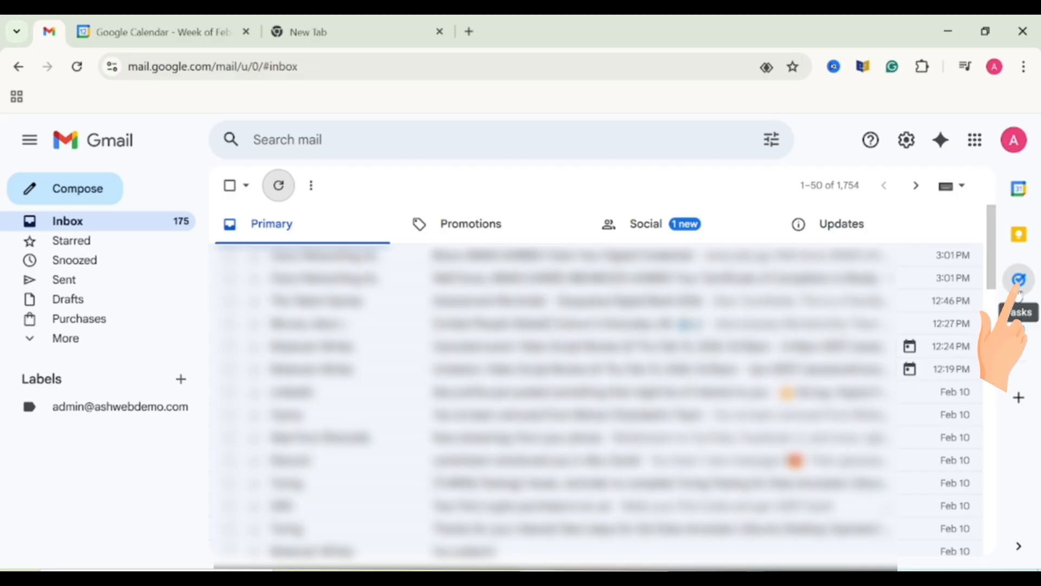
{"action": "left_click", "coordinate": [1018, 289]}
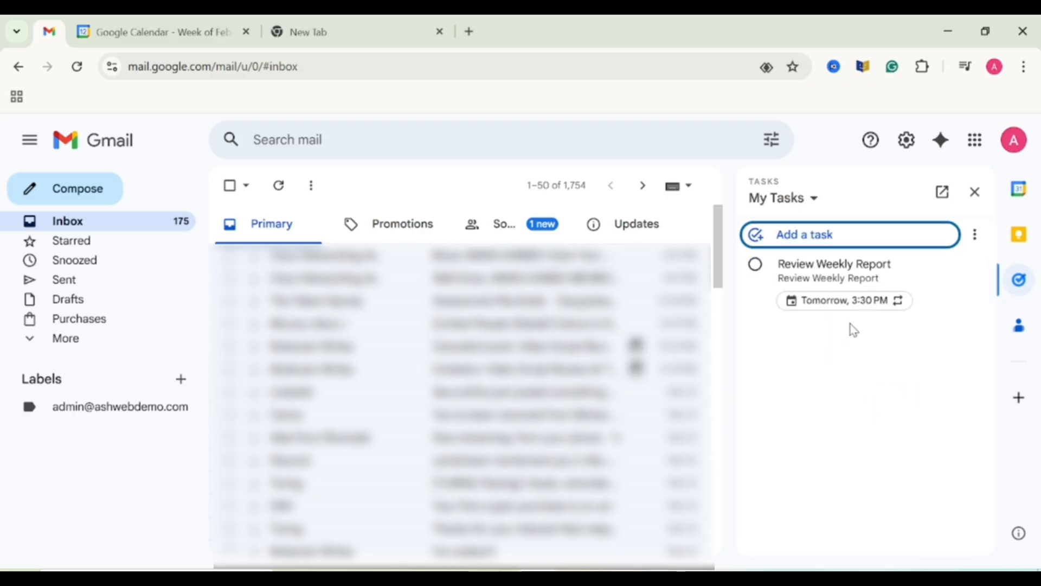
{"action": "left_click", "coordinate": [755, 280]}
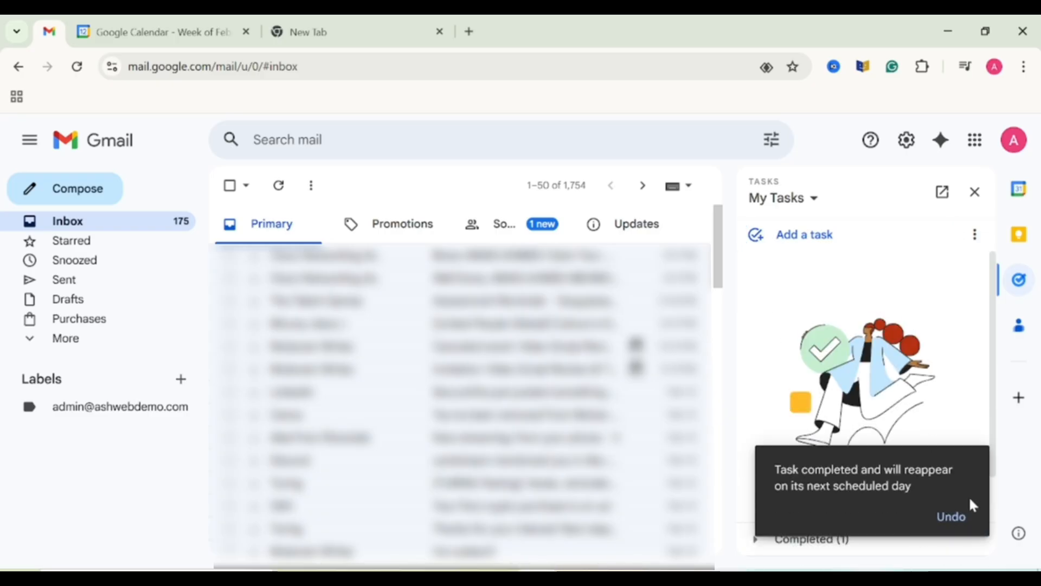
{"action": "left_click", "coordinate": [951, 516]}
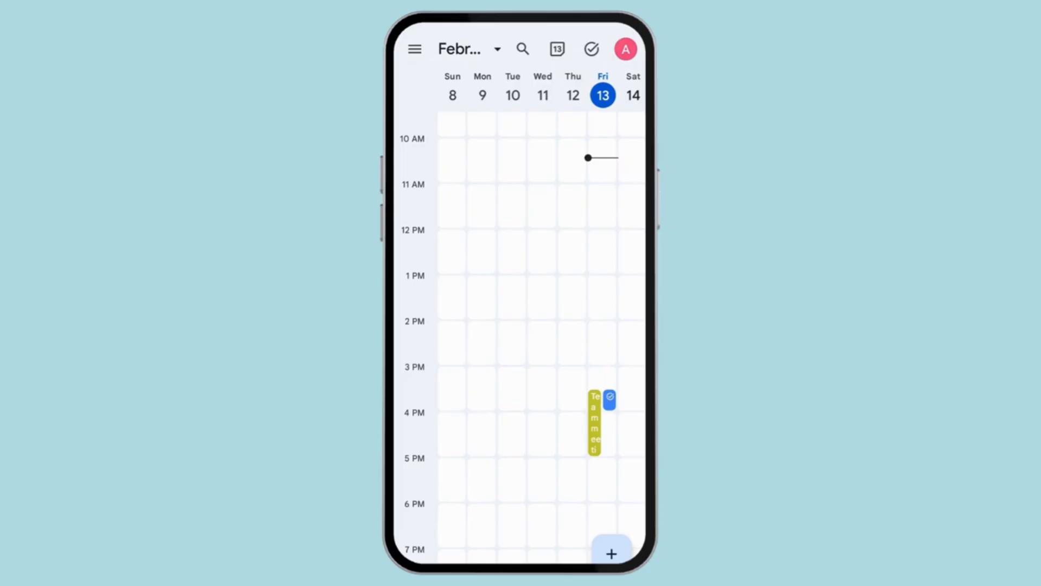
Step: In the Google Calendar mobile app, examine the details of Friday the 13th's Team meeting event and close them
{"action": "left_click", "coordinate": [594, 423]}
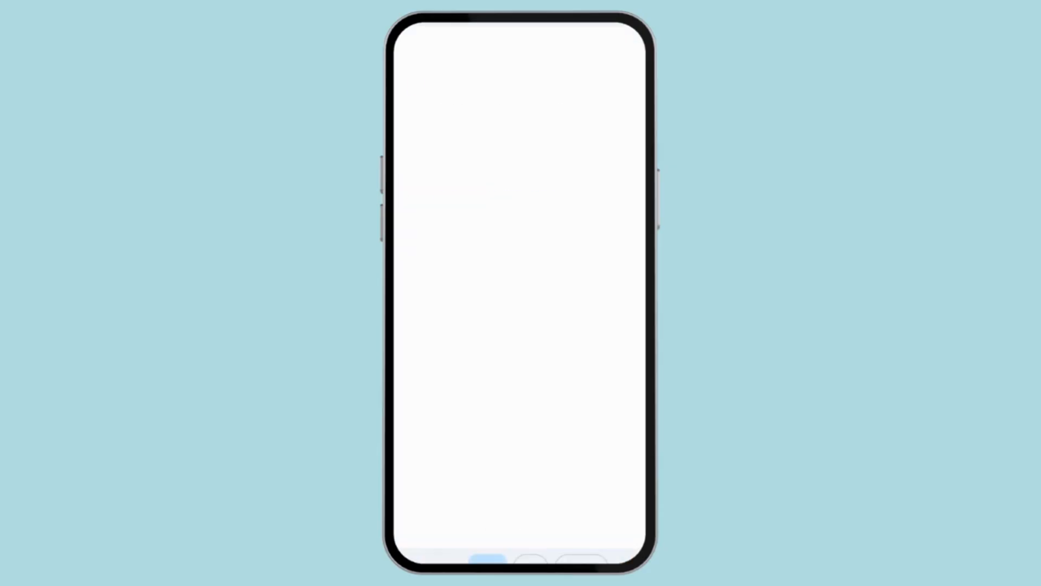
{"action": "scroll", "coordinate": [519, 293], "scroll_direction": "down", "scroll_amount": 1}
{"action": "scroll", "coordinate": [520, 292], "scroll_direction": "up", "scroll_amount": 1}
{"action": "scroll", "coordinate": [519, 292], "scroll_direction": "down", "scroll_amount": 1}
{"action": "scroll", "coordinate": [520, 293], "scroll_direction": "up", "scroll_amount": 1}
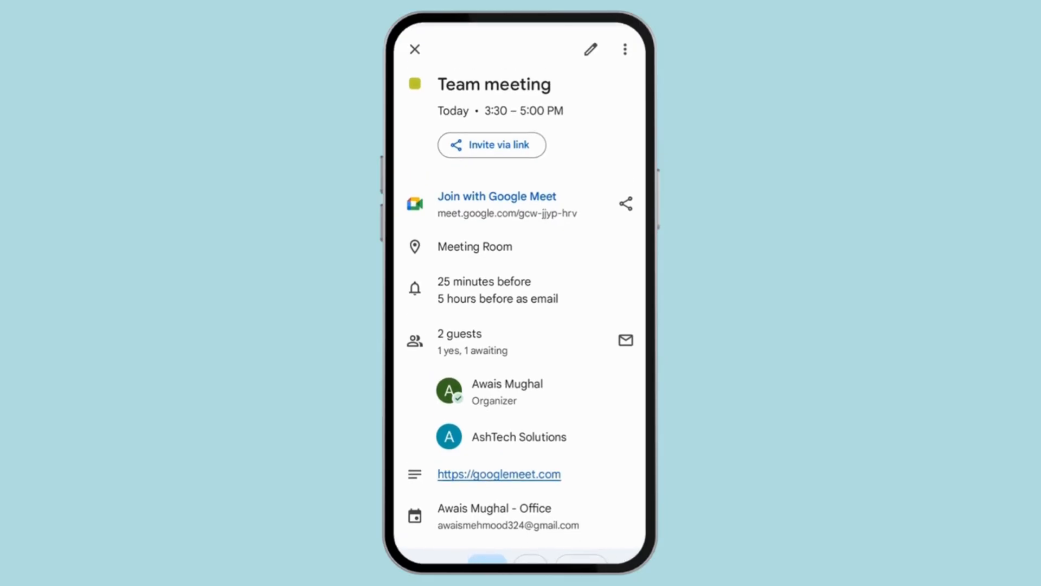
{"action": "left_click", "coordinate": [415, 50]}
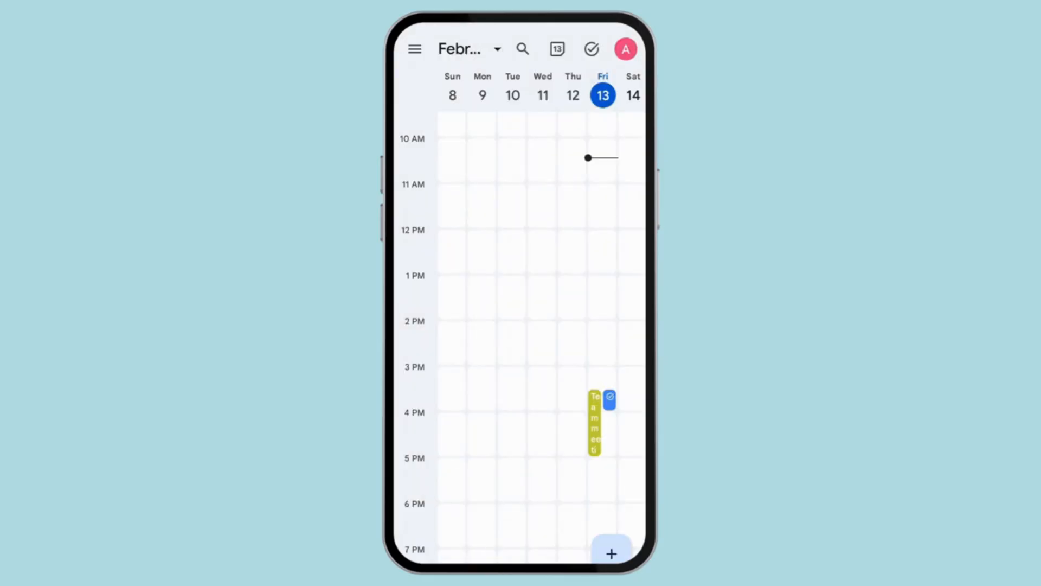
Step: Expand the month overview, open a blank new event form and discard it, returning to the week view
{"action": "left_click", "coordinate": [468, 48]}
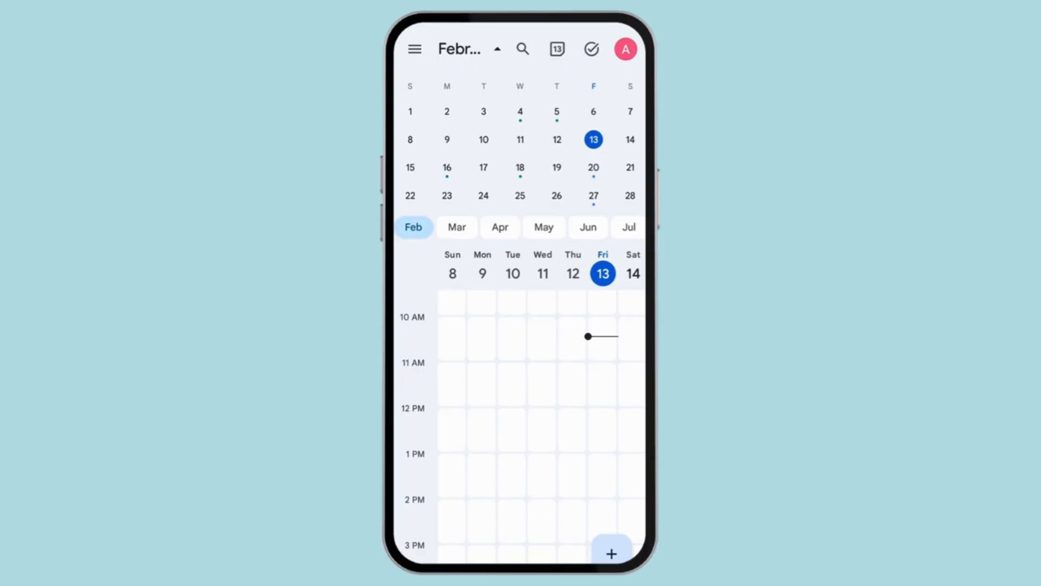
{"action": "left_click", "coordinate": [611, 553]}
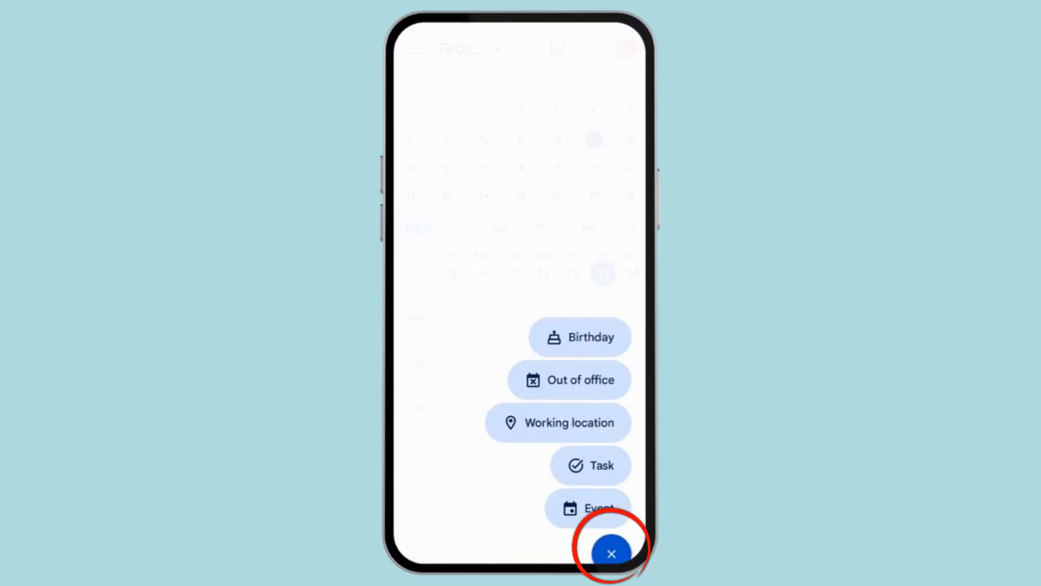
{"action": "left_click", "coordinate": [588, 508]}
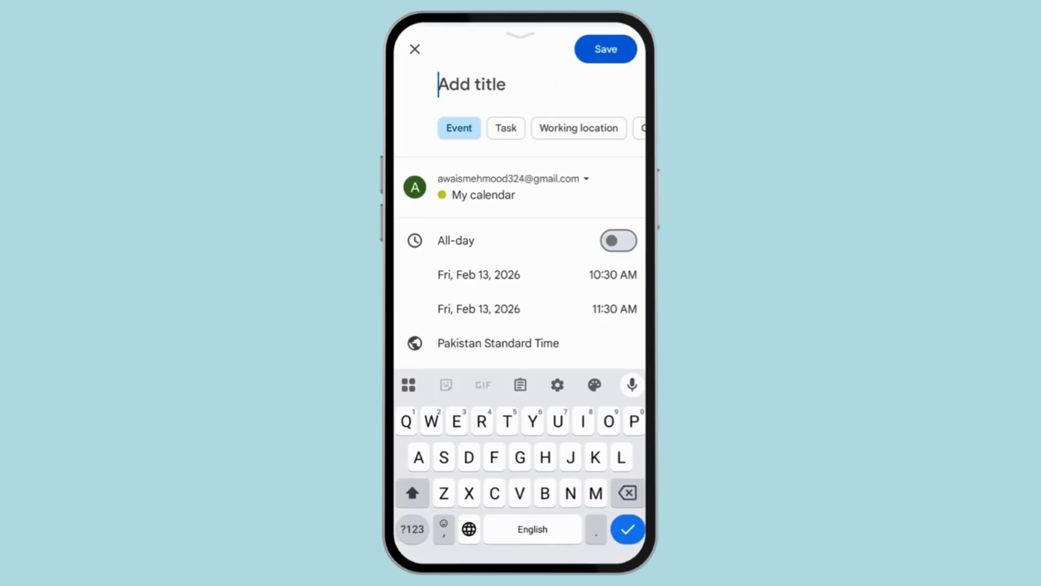
{"action": "left_click", "coordinate": [415, 49]}
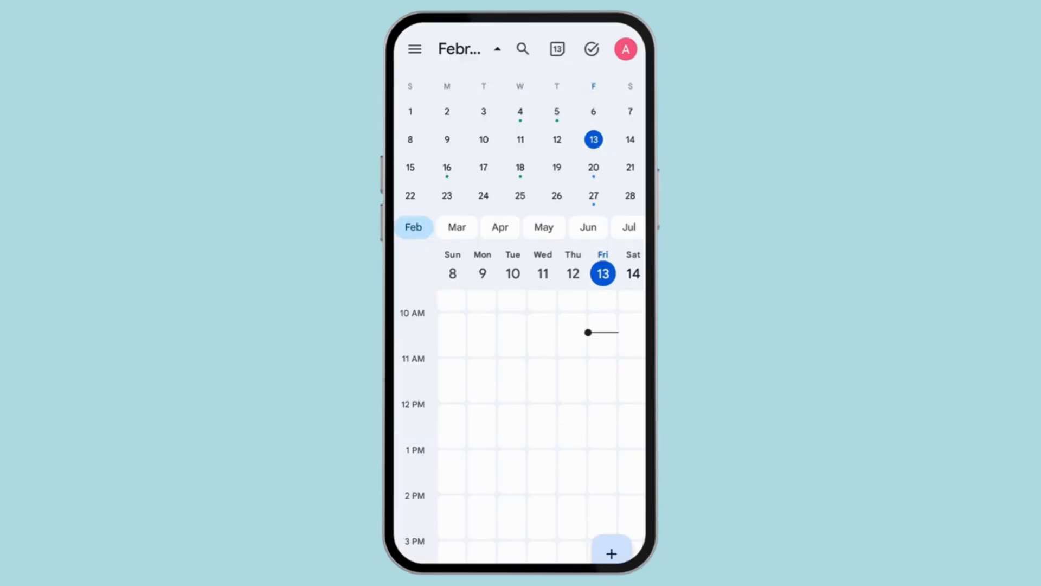
{"action": "left_click", "coordinate": [469, 49]}
Step: Browse the week's hours up to the early morning, and open and close the calendar search
{"action": "scroll", "coordinate": [519, 347], "scroll_direction": "down", "scroll_amount": 4}
{"action": "scroll", "coordinate": [520, 347], "scroll_direction": "up", "scroll_amount": 10}
{"action": "left_click", "coordinate": [522, 49]}
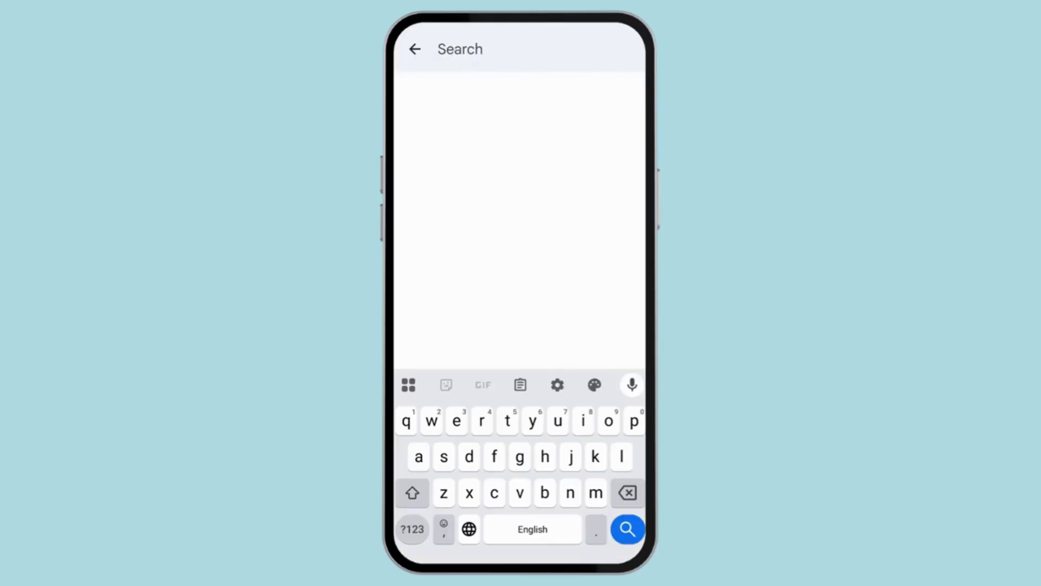
{"action": "left_click", "coordinate": [414, 49]}
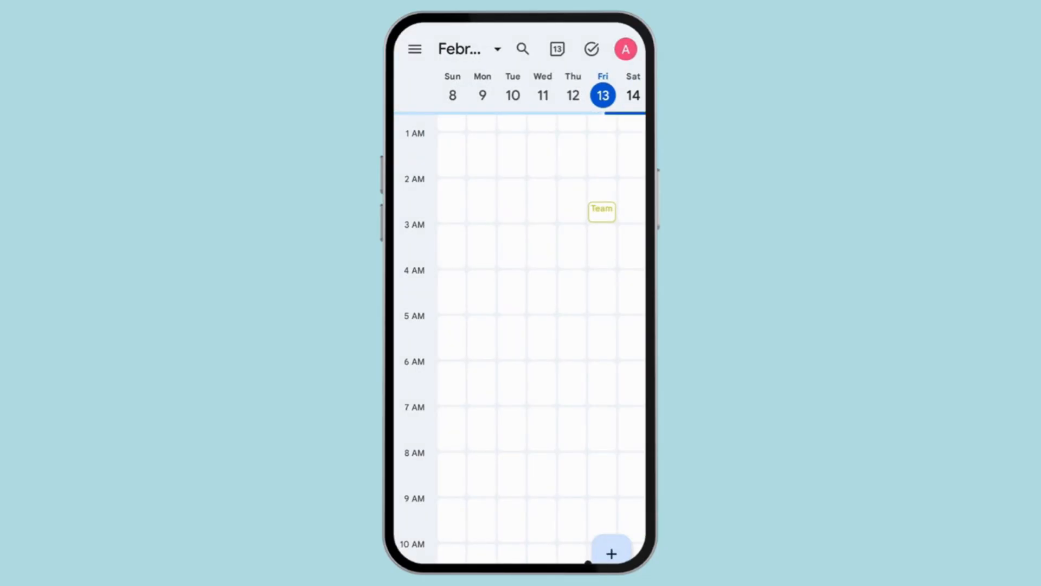